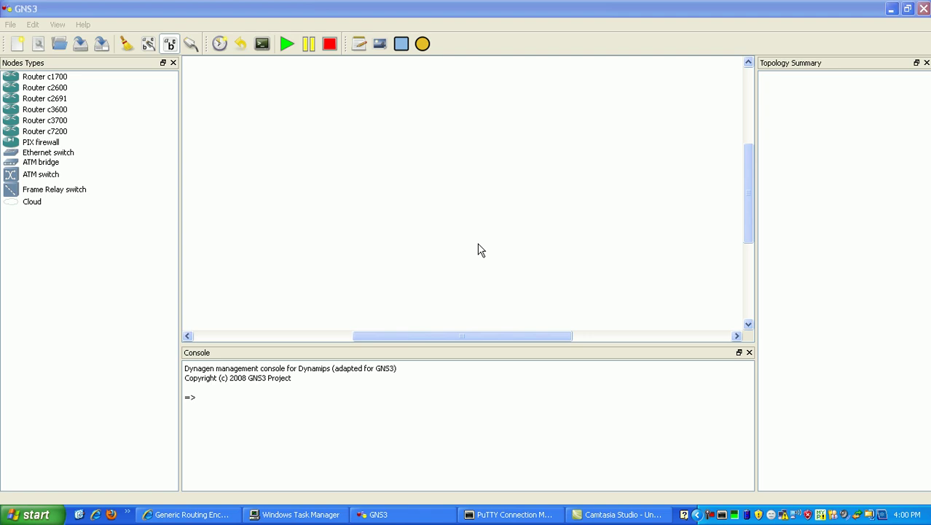
# Step: Bring the GNS3 window with its empty topology canvas to the front
pyautogui.click(332, 7)
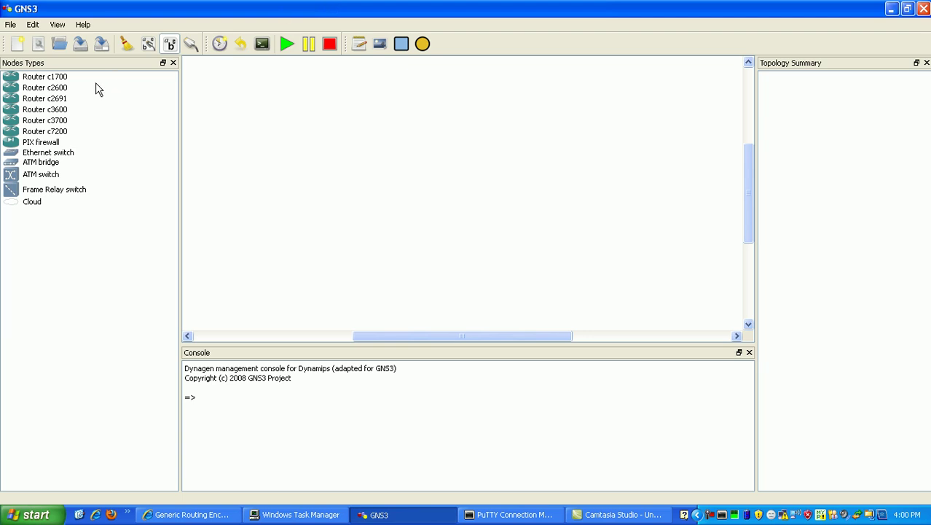
# Step: Add three c3600 routers to the topology canvas
pyautogui.moveTo(63, 111); pyautogui.dragTo(290, 201)
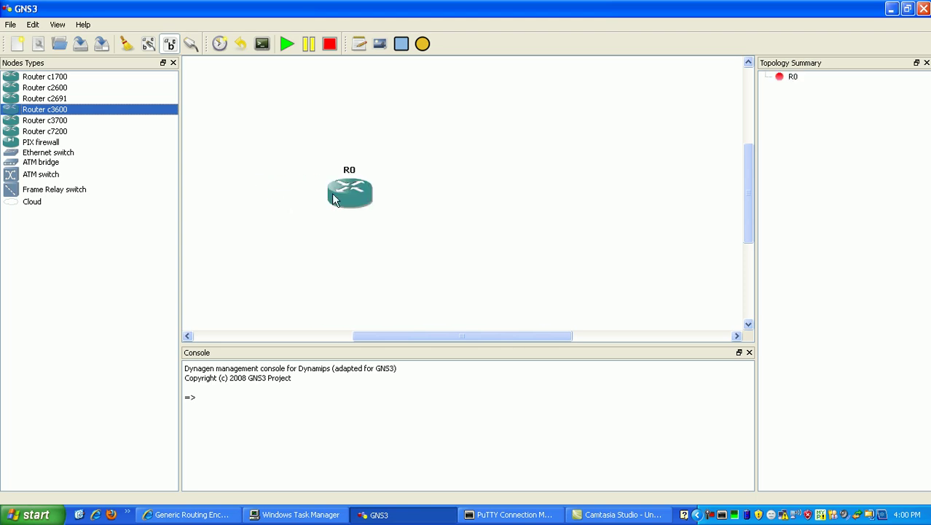
pyautogui.moveTo(114, 119); pyautogui.dragTo(475, 203)
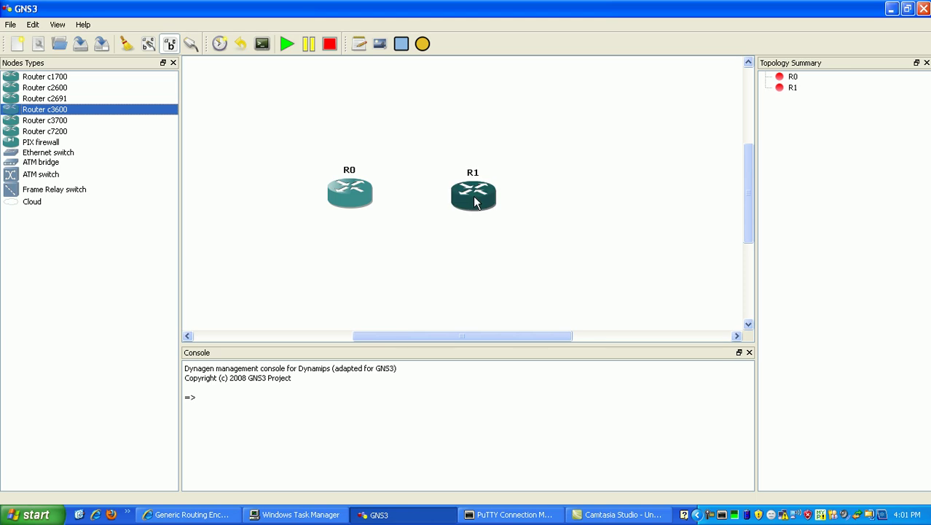
pyautogui.click(349, 191)
pyautogui.moveTo(124, 115); pyautogui.dragTo(599, 204)
# Step: Arrange the routers left to right as R1, R0, R2, spaced across the canvas
pyautogui.moveTo(467, 197); pyautogui.dragTo(425, 201)
pyautogui.moveTo(357, 195); pyautogui.dragTo(534, 209)
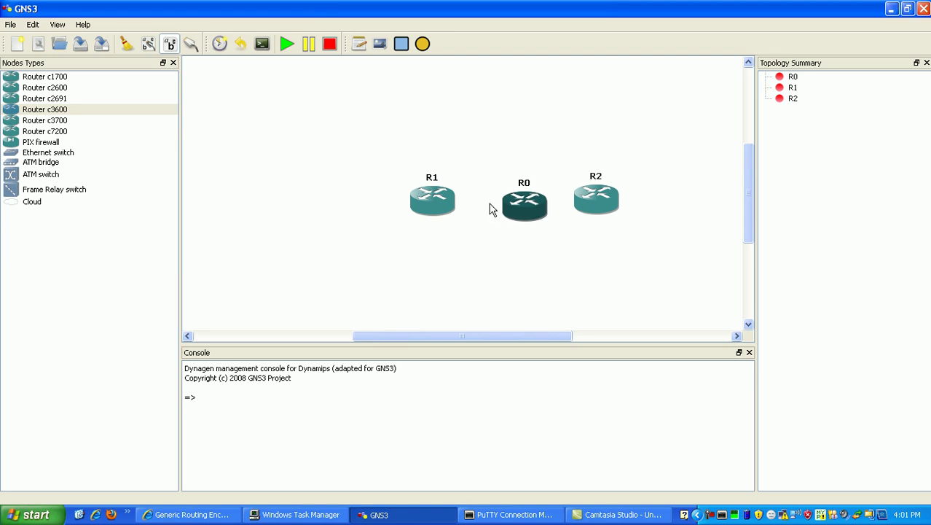
pyautogui.moveTo(440, 199); pyautogui.dragTo(307, 198)
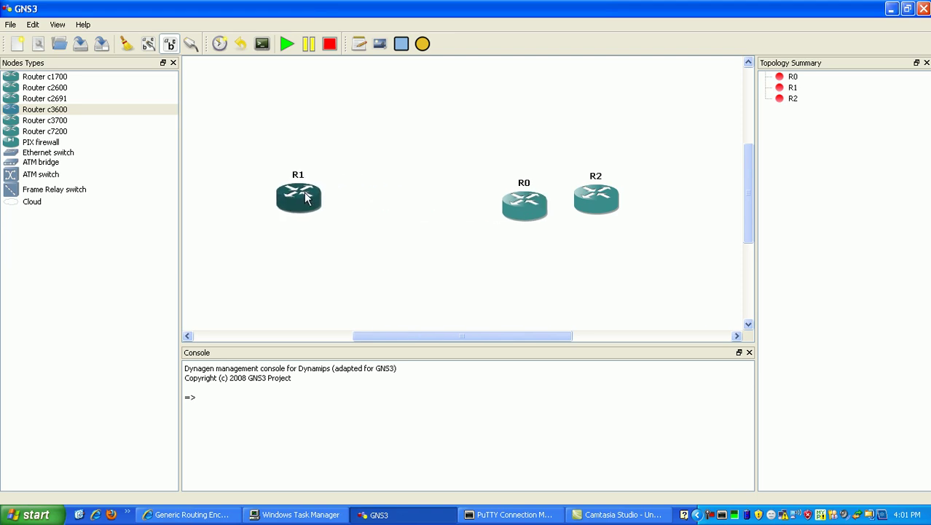
pyautogui.moveTo(616, 198); pyautogui.dragTo(714, 198)
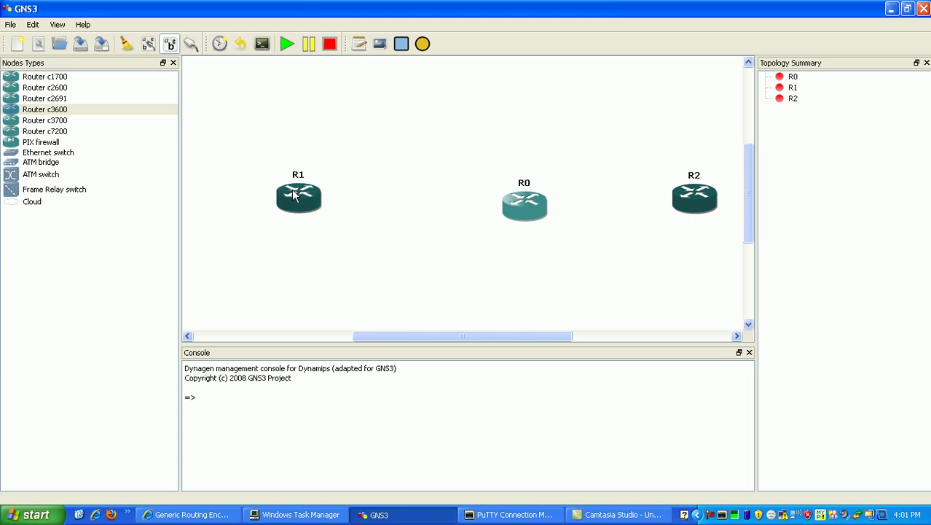
pyautogui.moveTo(277, 188); pyautogui.dragTo(230, 186)
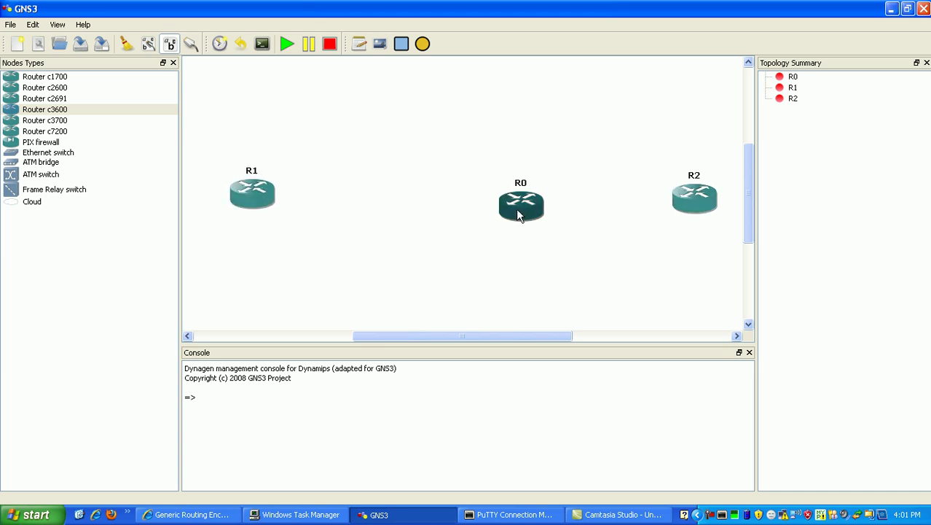
pyautogui.moveTo(515, 208); pyautogui.dragTo(421, 210)
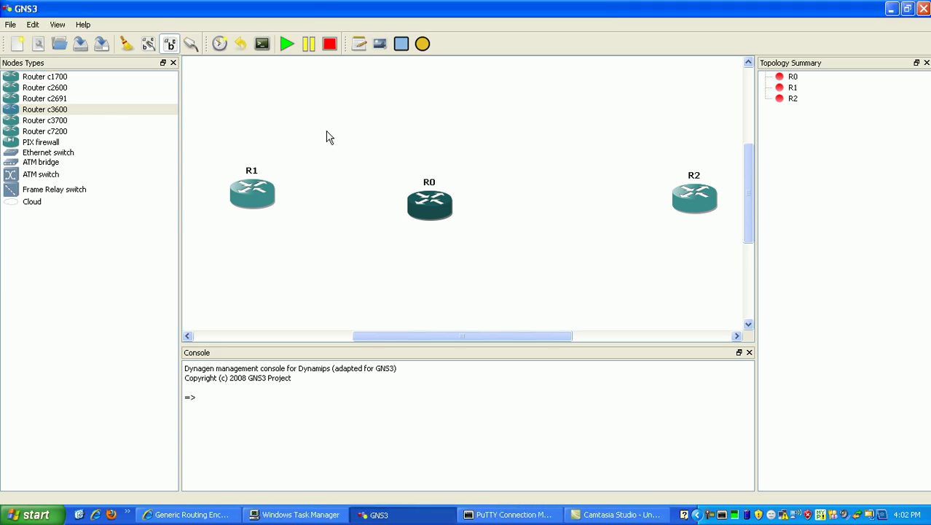
pyautogui.moveTo(257, 194); pyautogui.dragTo(241, 199)
# Step: Add a note reading lo:1.1.1.1/24 above R1
pyautogui.click(206, 135)
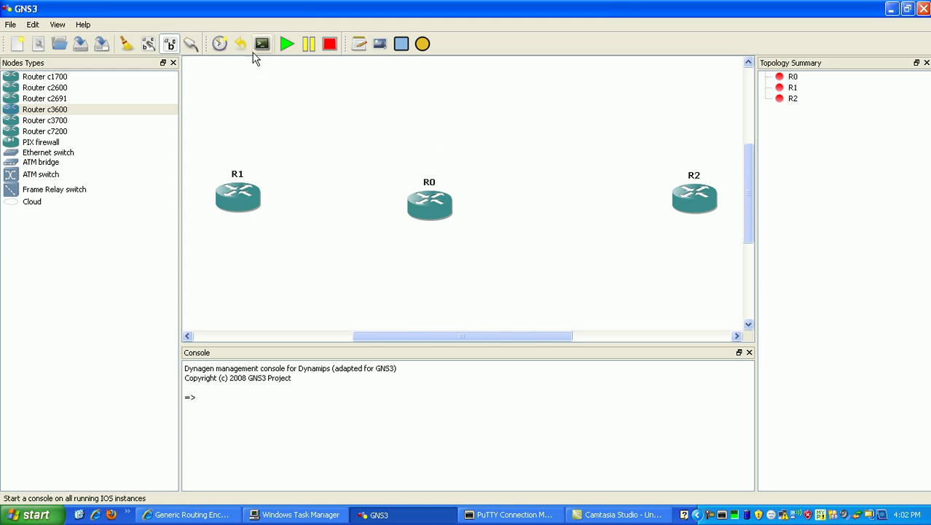
pyautogui.click(359, 43)
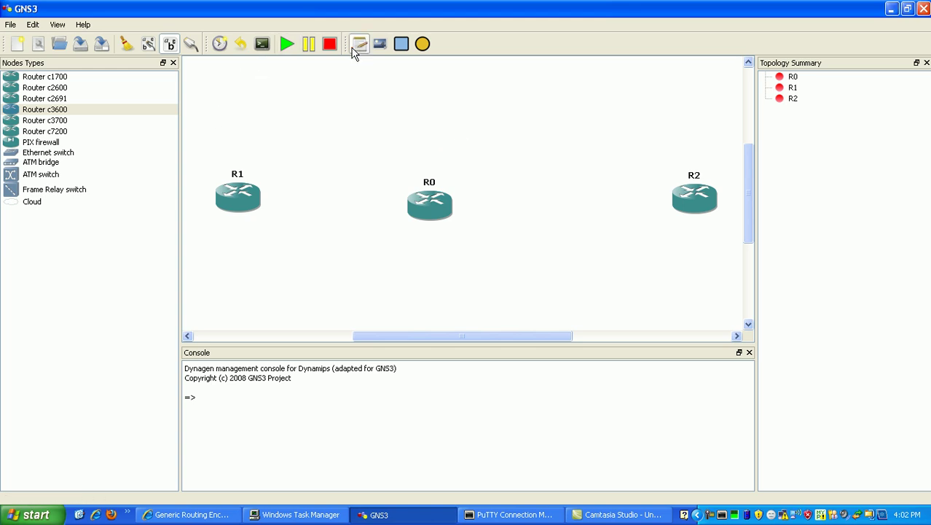
pyautogui.click(209, 139)
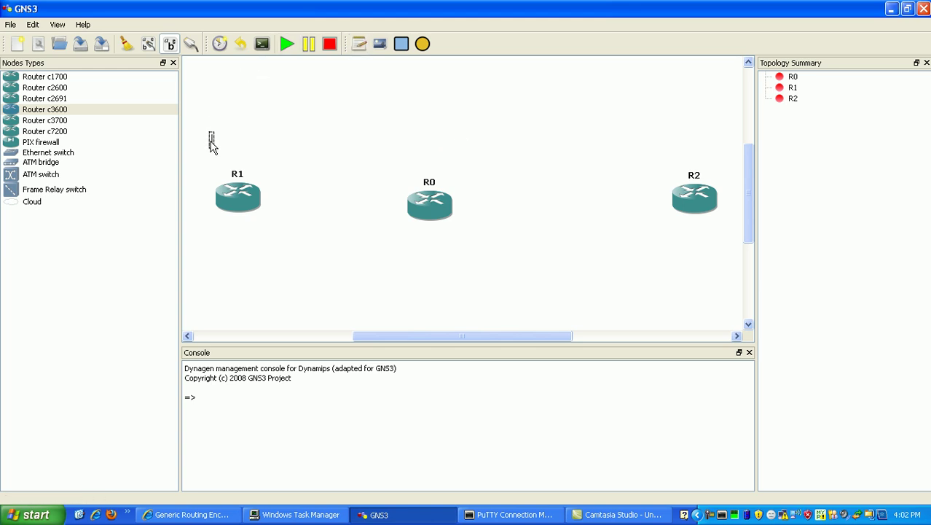
pyautogui.write('lo:1')
pyautogui.press('BackSpace')
pyautogui.press('BackSpace')
pyautogui.write('1.1.1.1')
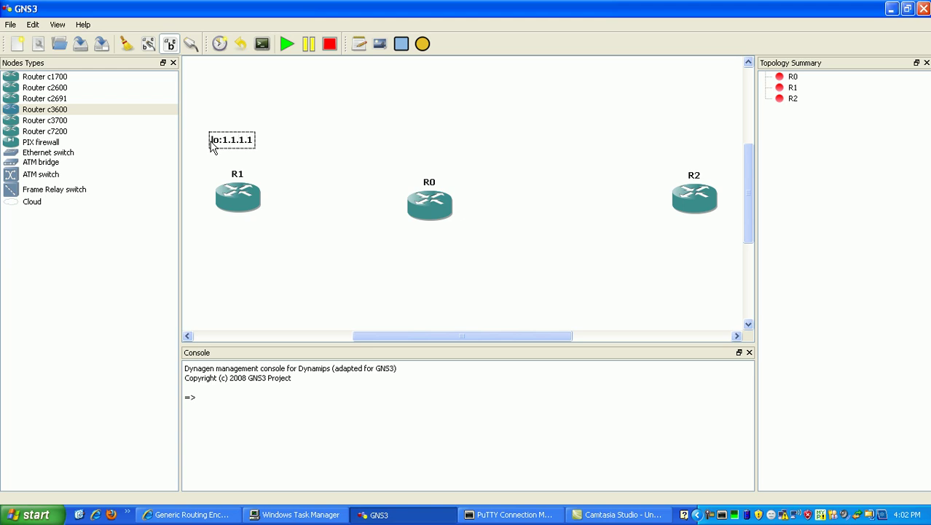
pyautogui.write('/24')
# Step: Add a note reading 2.2.2.2/24 above R2
pyautogui.click(359, 46)
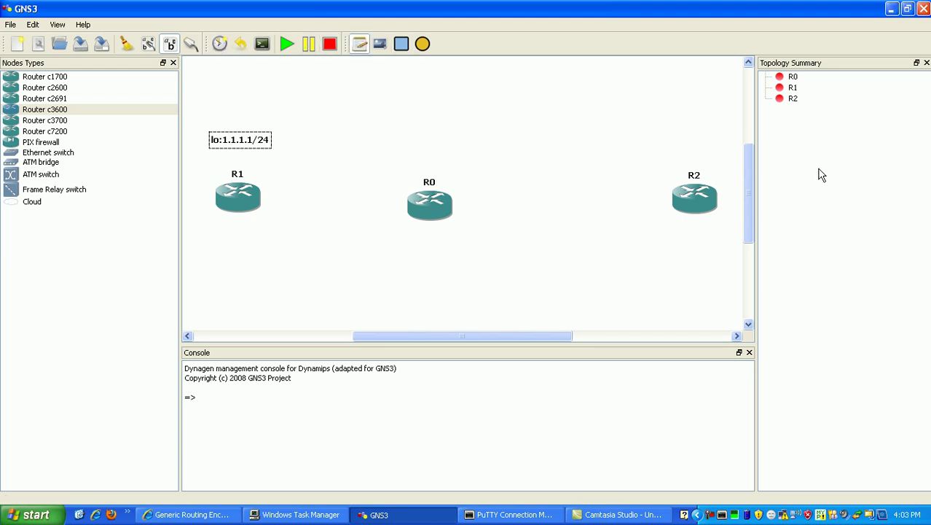
pyautogui.click(677, 150)
pyautogui.write('2.2')
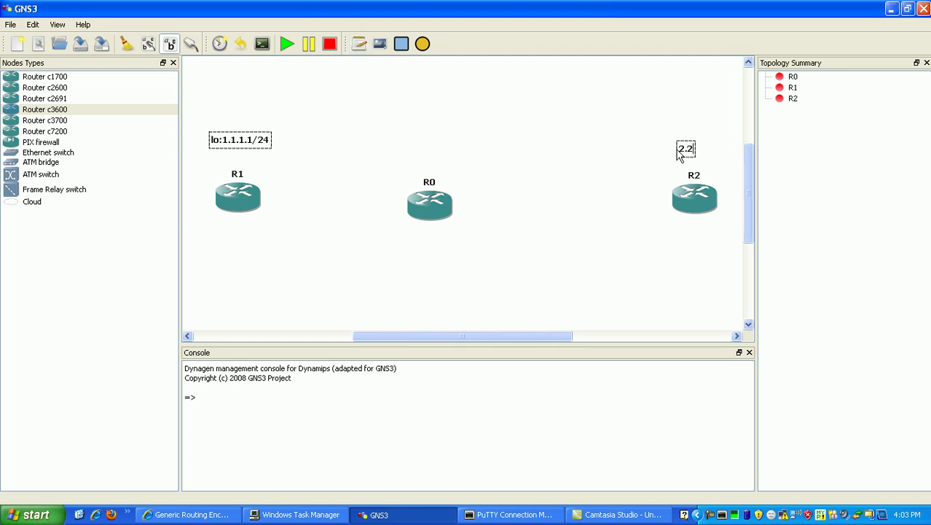
pyautogui.write('.2.2/24')
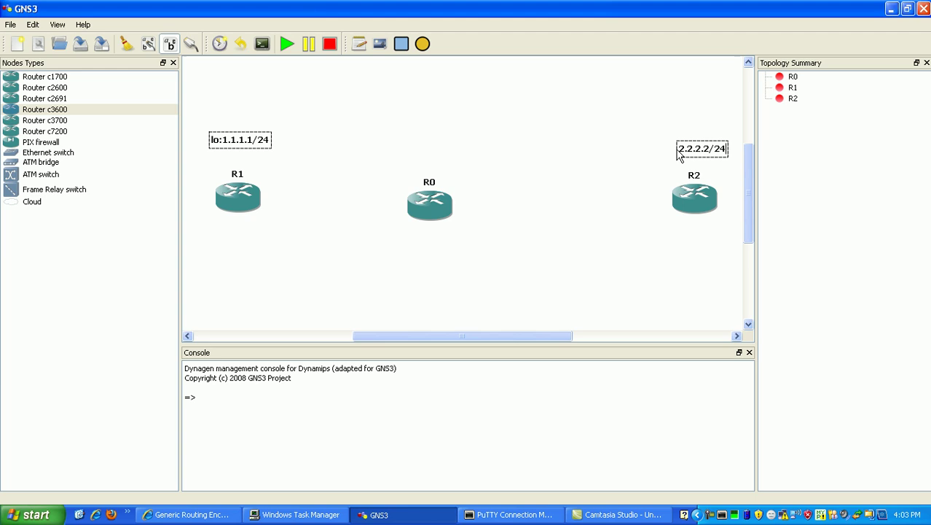
pyautogui.click(568, 142)
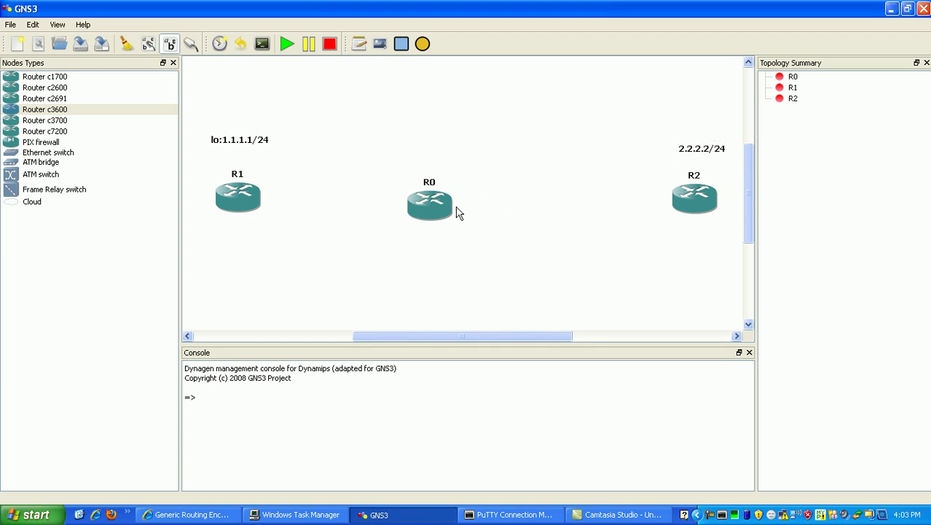
# Step: Add a fourth c3600 router, R3, between R0 and R2 and align the row
pyautogui.moveTo(438, 212); pyautogui.dragTo(429, 208)
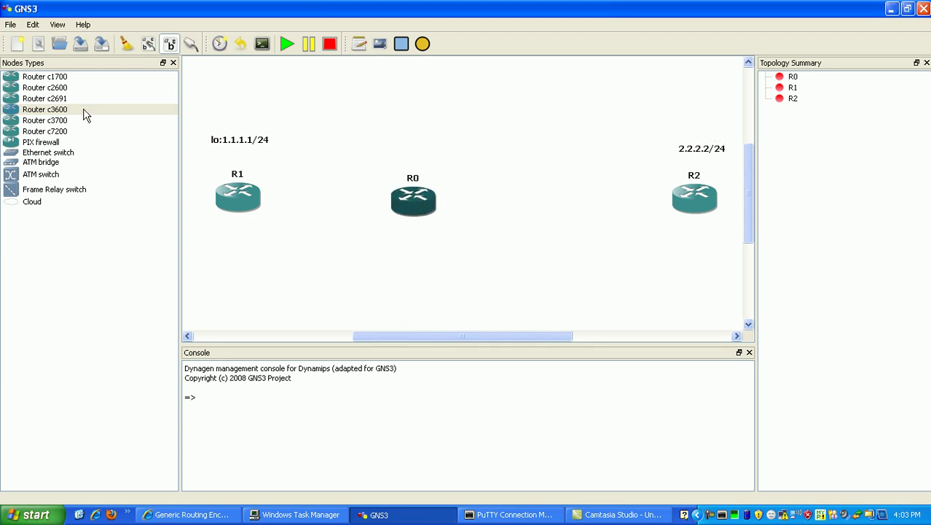
pyautogui.moveTo(83, 114); pyautogui.dragTo(521, 198)
pyautogui.moveTo(401, 204); pyautogui.dragTo(392, 195)
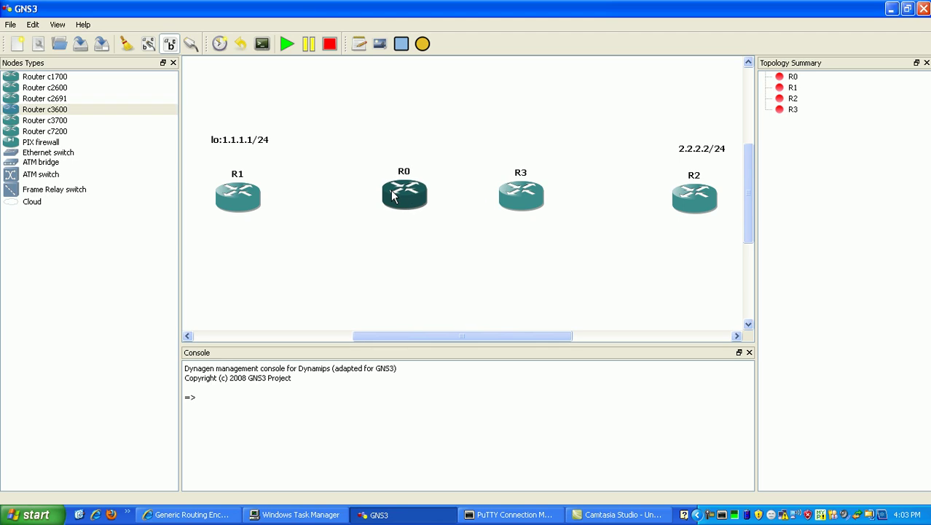
pyautogui.moveTo(503, 201); pyautogui.dragTo(516, 202)
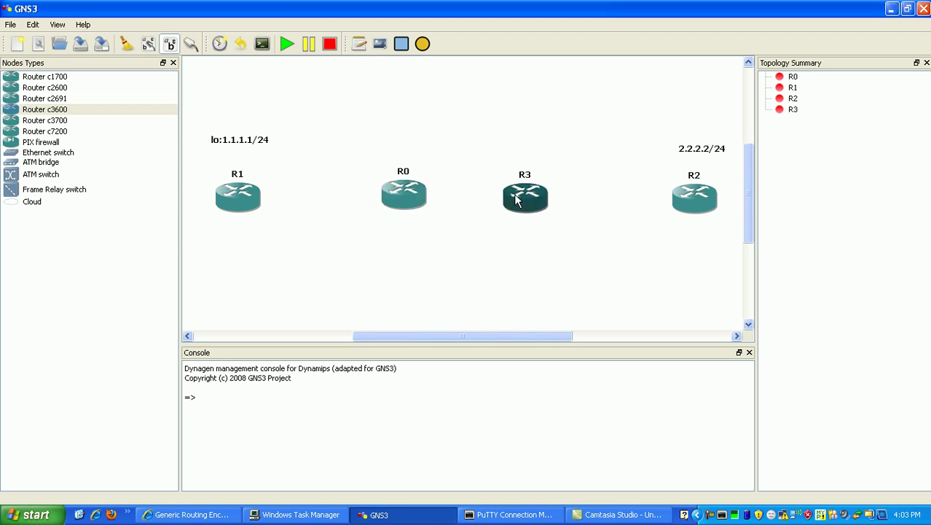
pyautogui.moveTo(405, 194); pyautogui.dragTo(387, 196)
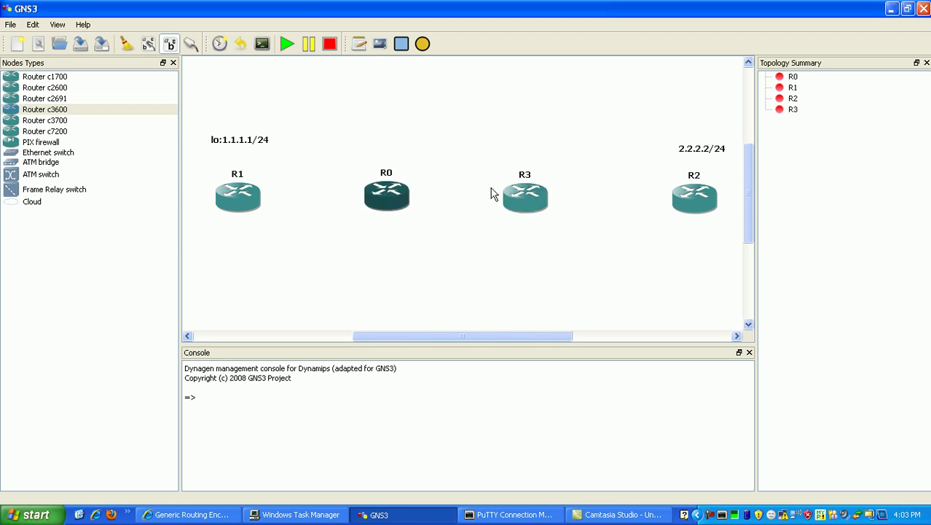
pyautogui.click(513, 192)
# Step: Rename router R0 to ISP1 and router R3 to ISP2
pyautogui.rightClick(398, 196)
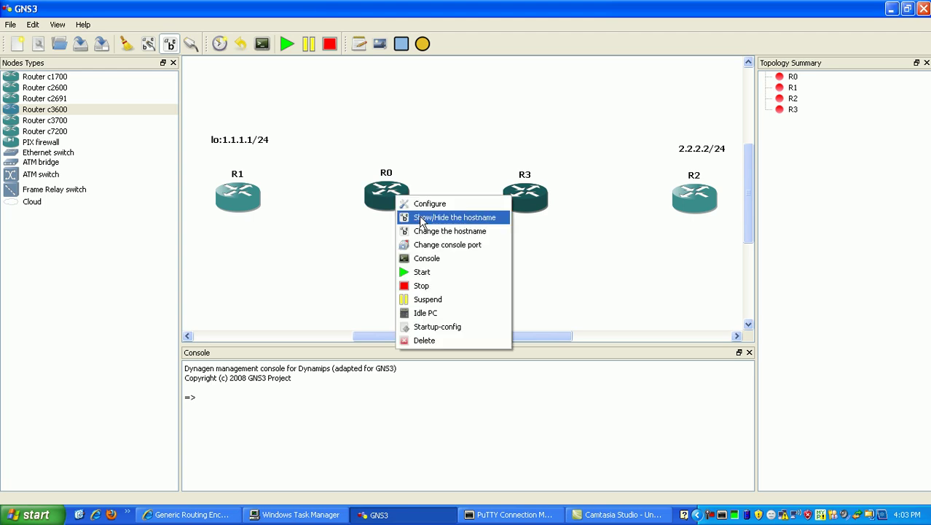
pyautogui.click(422, 231)
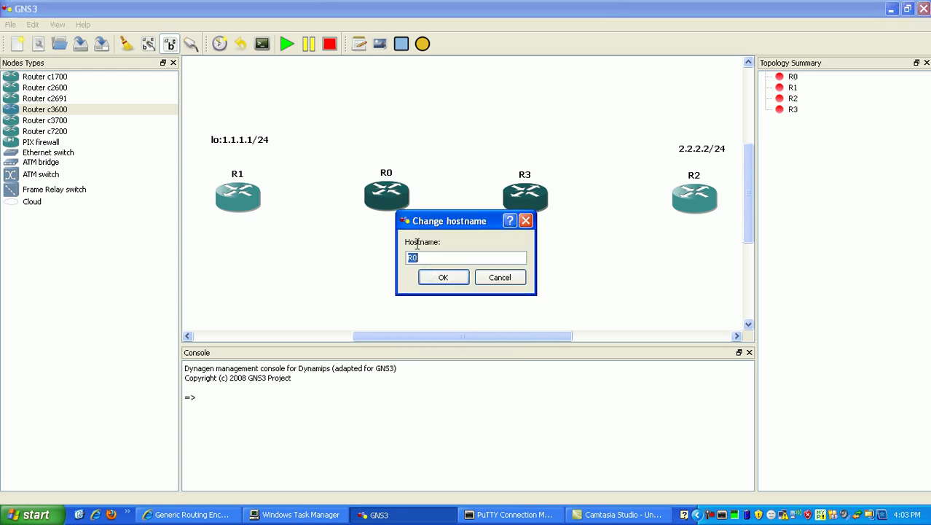
pyautogui.click(442, 275)
pyautogui.click(424, 281)
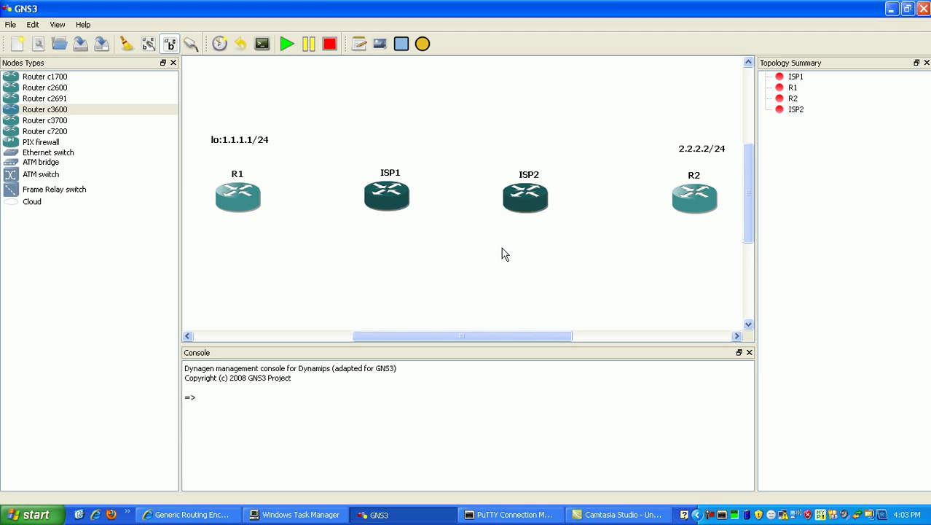
pyautogui.click(505, 253)
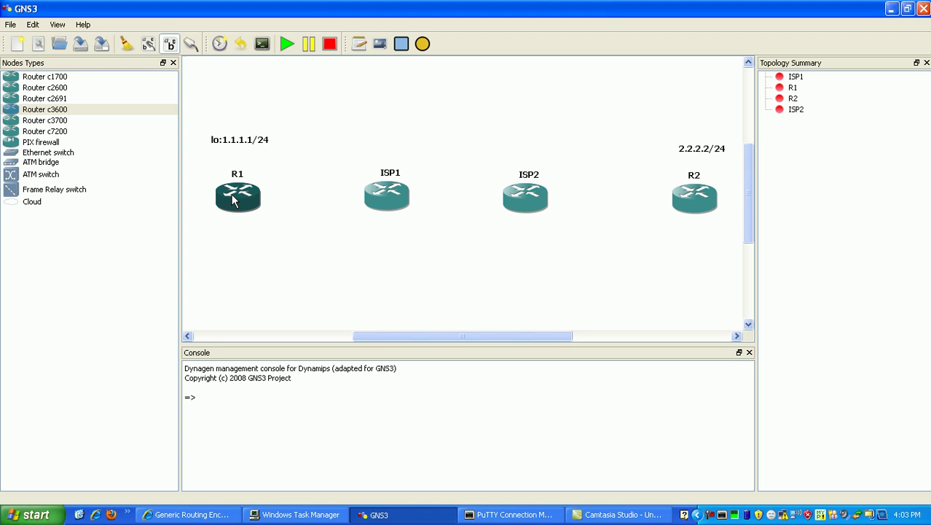
# Step: Connect R1 to ISP1 and R2 to ISP2 with FastEthernet links
pyautogui.moveTo(233, 202); pyautogui.dragTo(230, 199)
pyautogui.click(370, 161)
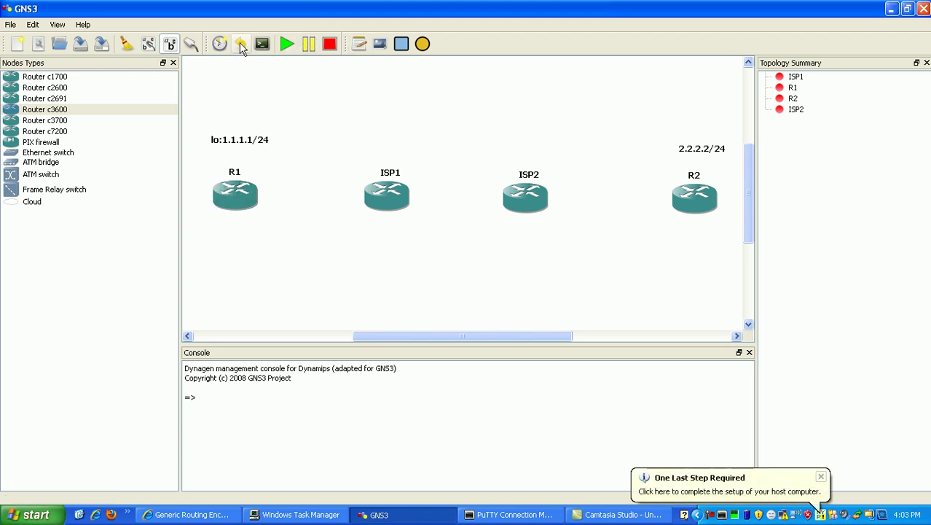
pyautogui.click(190, 44)
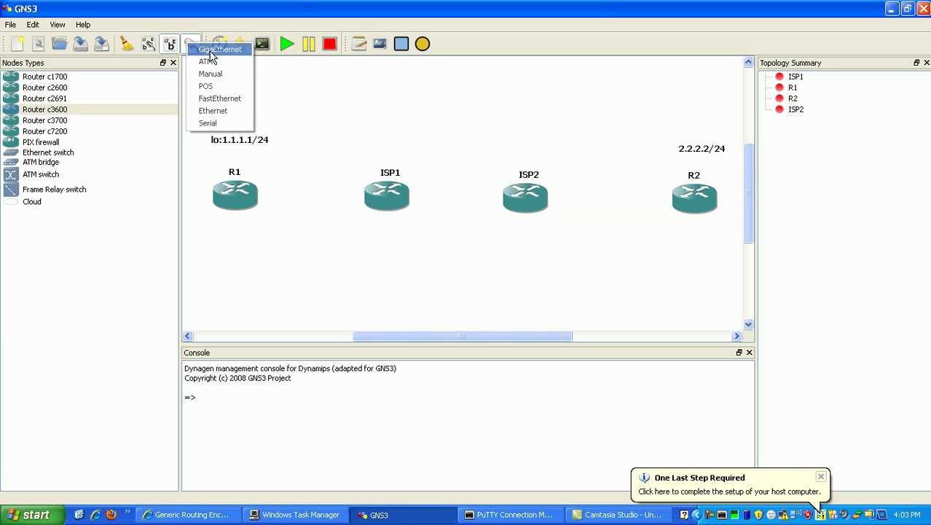
pyautogui.click(229, 99)
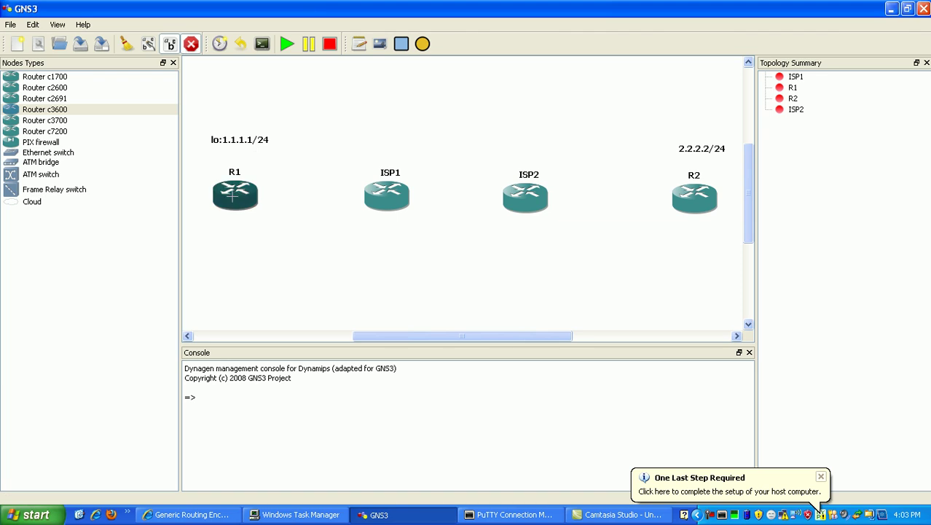
pyautogui.click(233, 193)
pyautogui.click(262, 240)
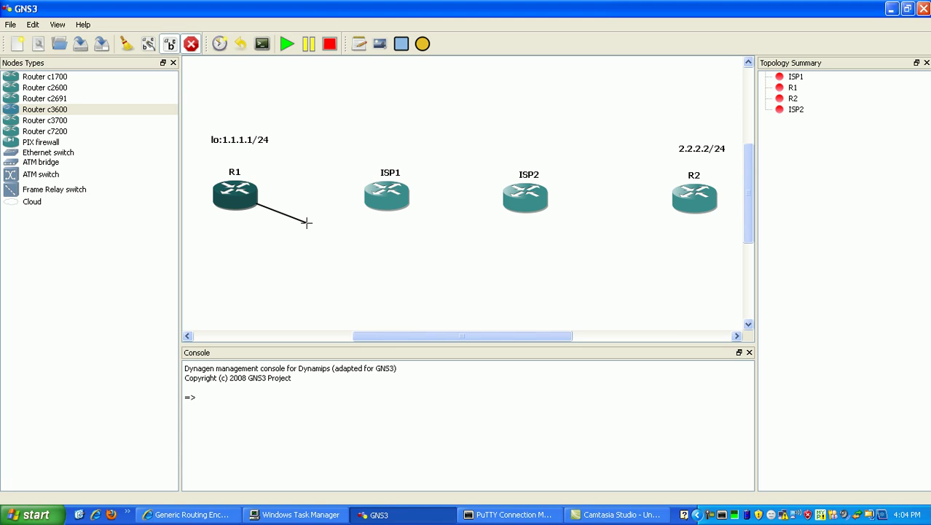
pyautogui.click(367, 195)
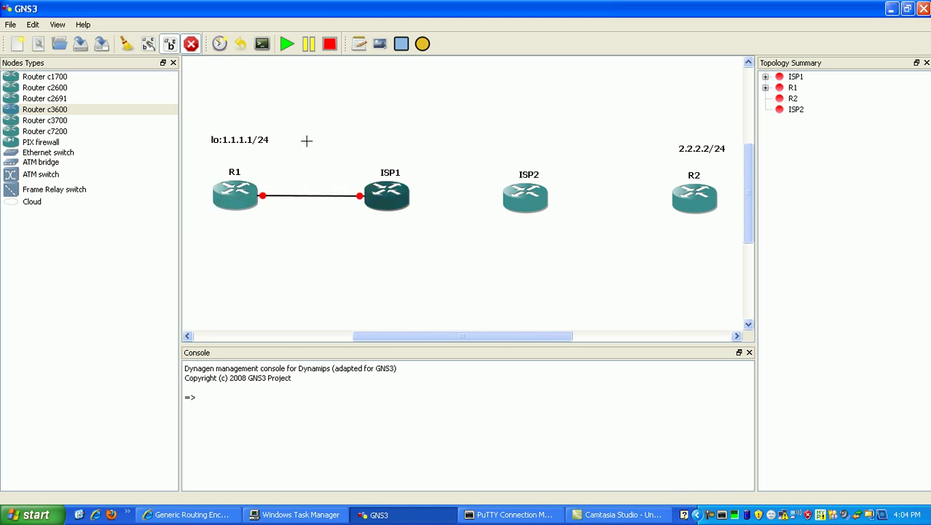
pyautogui.click(689, 200)
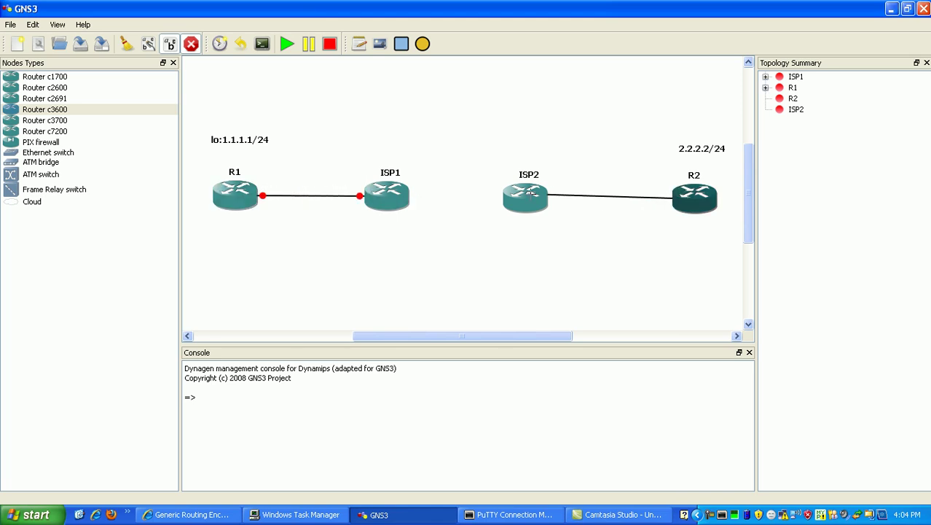
pyautogui.click(523, 192)
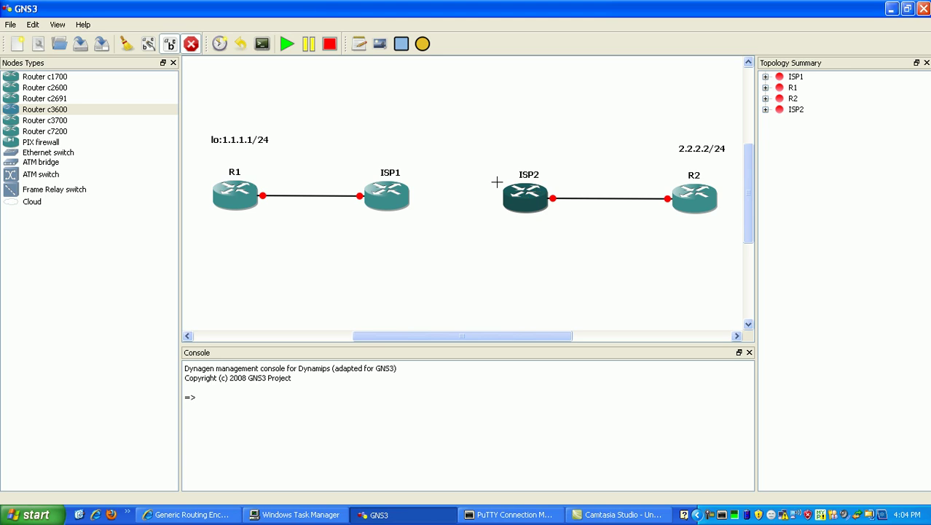
# Step: Connect ISP1 to ISP2 with a serial link
pyautogui.click(191, 44)
pyautogui.click(191, 43)
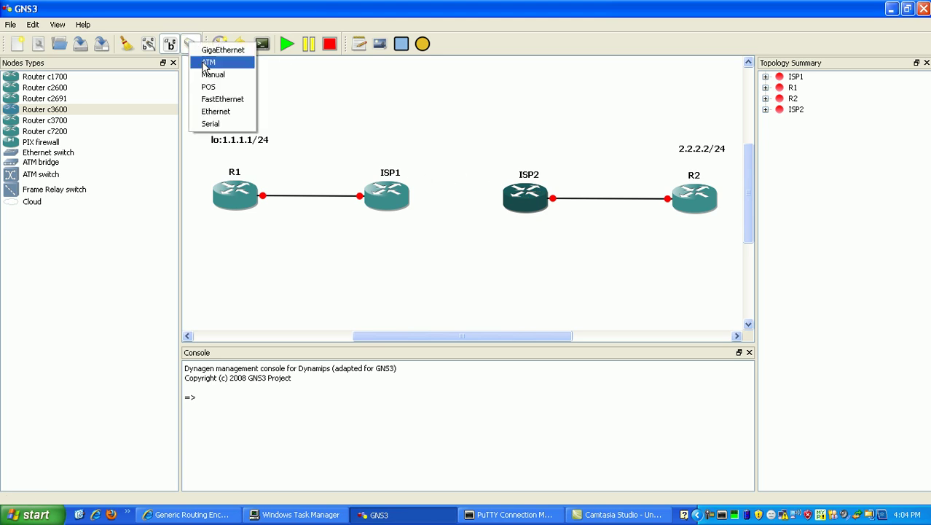
pyautogui.click(209, 123)
pyautogui.click(375, 196)
pyautogui.click(506, 195)
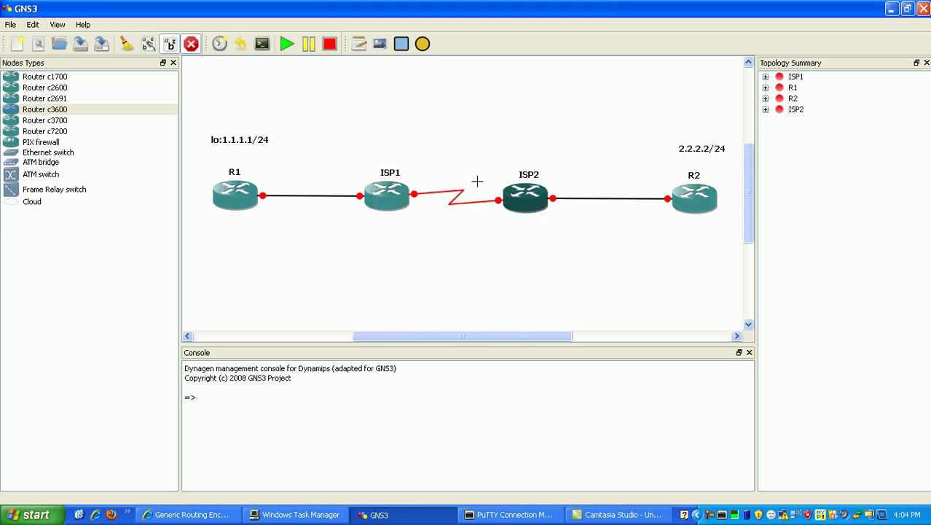
pyautogui.click(191, 44)
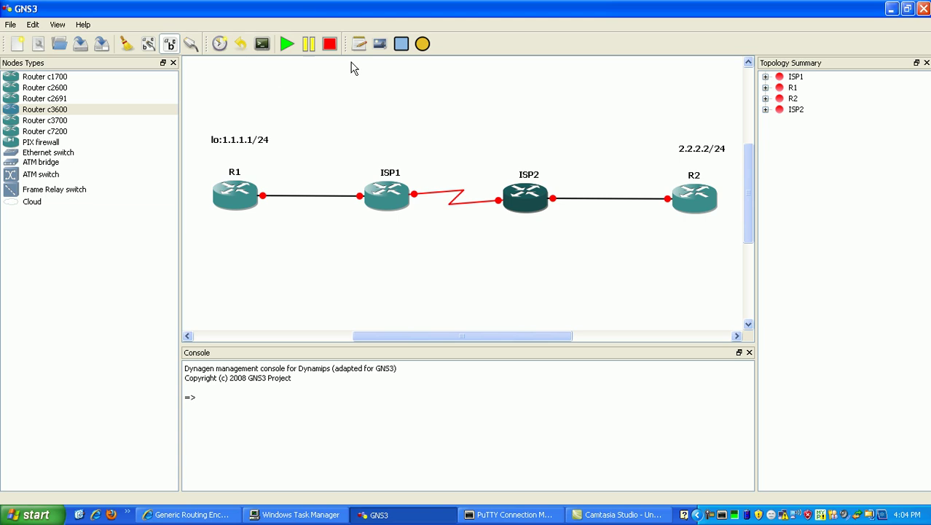
# Step: Label the R1–ISP1 link with a note reading 200.1.1.0/30
pyautogui.click(358, 44)
pyautogui.click(290, 169)
pyautogui.write('200.1.1.0/30')
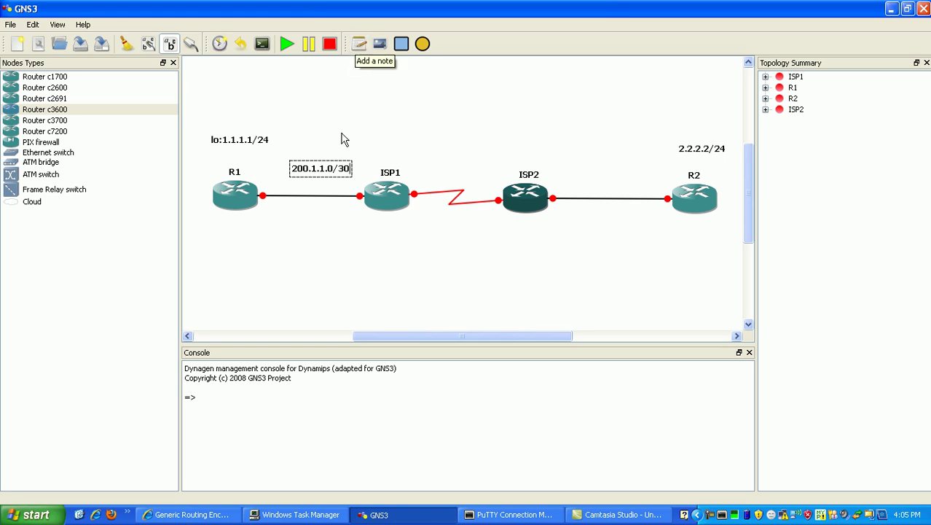
# Step: Label the ISP2–R2 link with a note reading 200.1.2.0/30
pyautogui.click(361, 48)
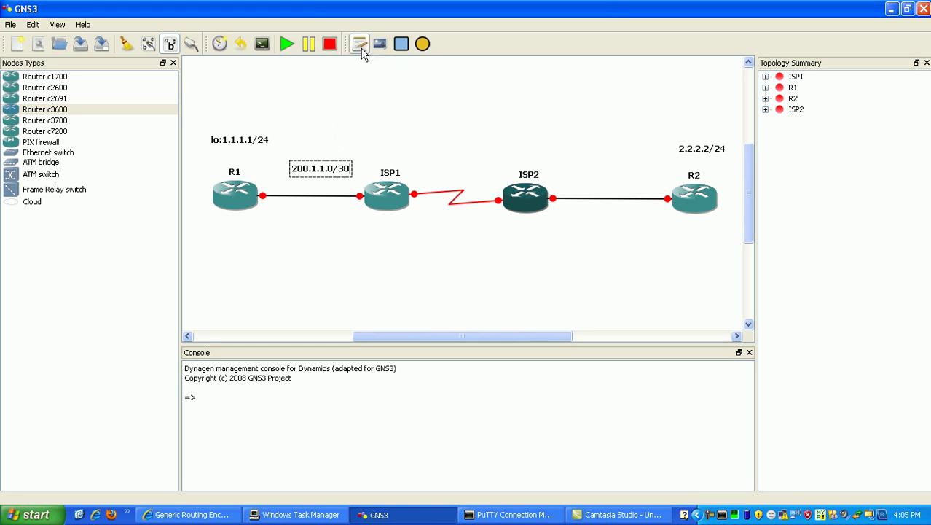
pyautogui.click(581, 175)
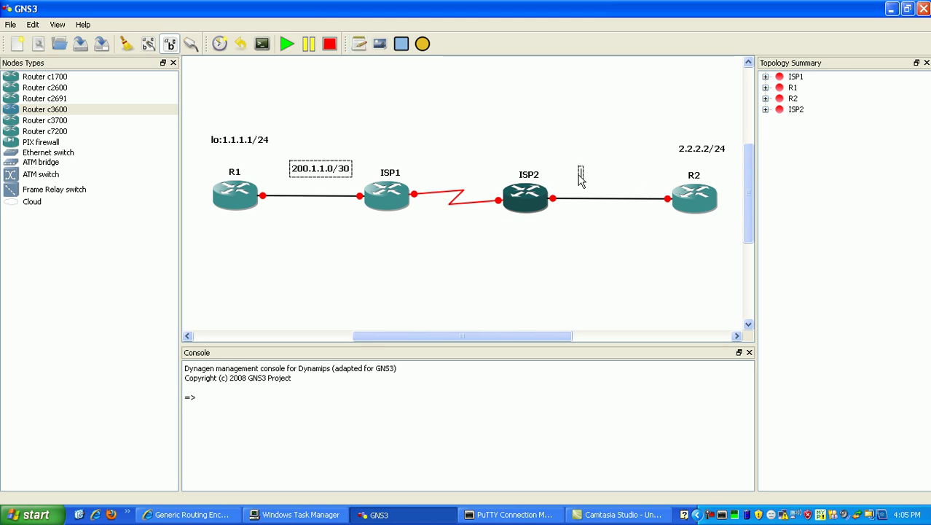
pyautogui.write('200.1.')
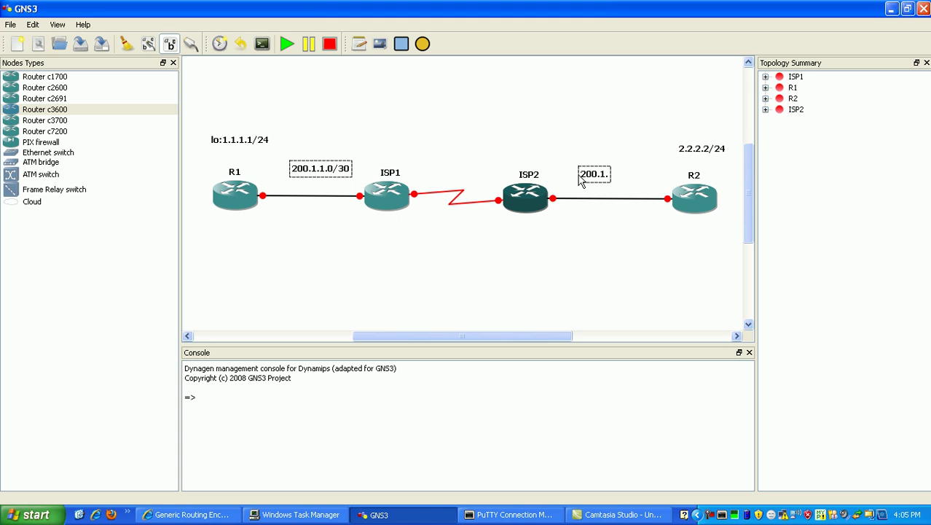
pyautogui.write('2.0/30')
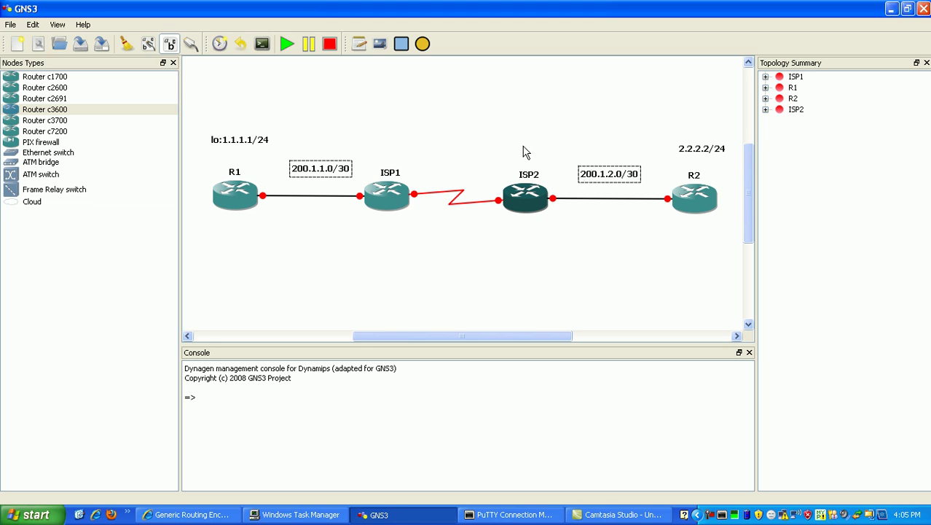
pyautogui.click(485, 144)
# Step: Label the serial ISP1–ISP2 link with a note reading 200.11.22.0/30
pyautogui.click(357, 46)
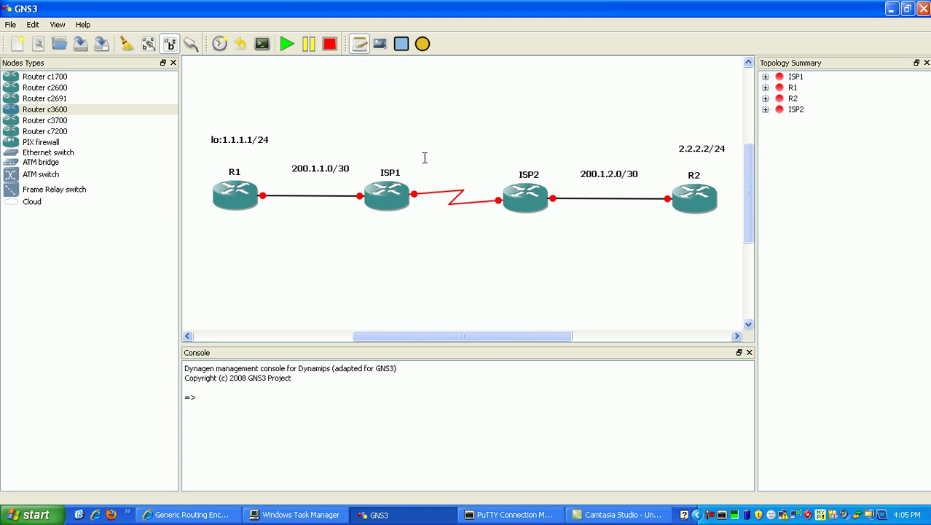
pyautogui.click(424, 164)
pyautogui.write('2')
pyautogui.press('BackSpace')
pyautogui.write('200.11.22.0')
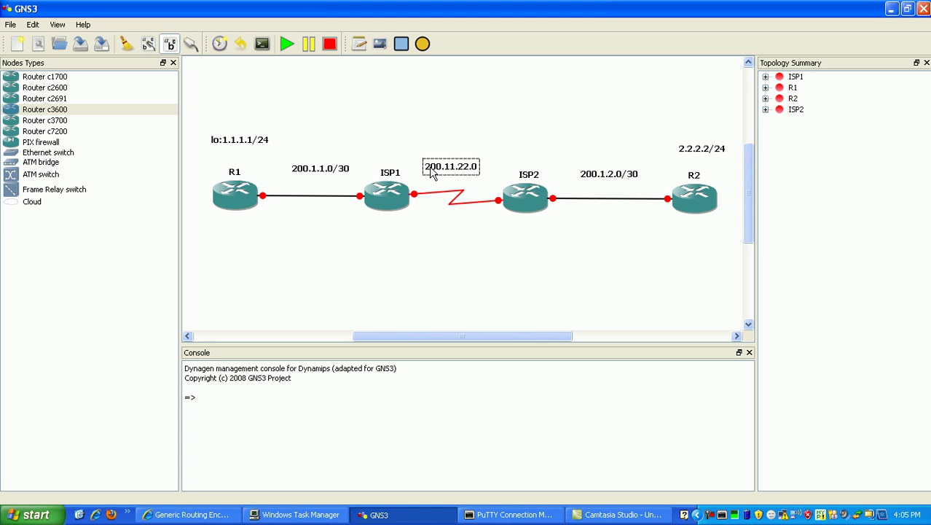
pyautogui.write('/30')
pyautogui.click(465, 126)
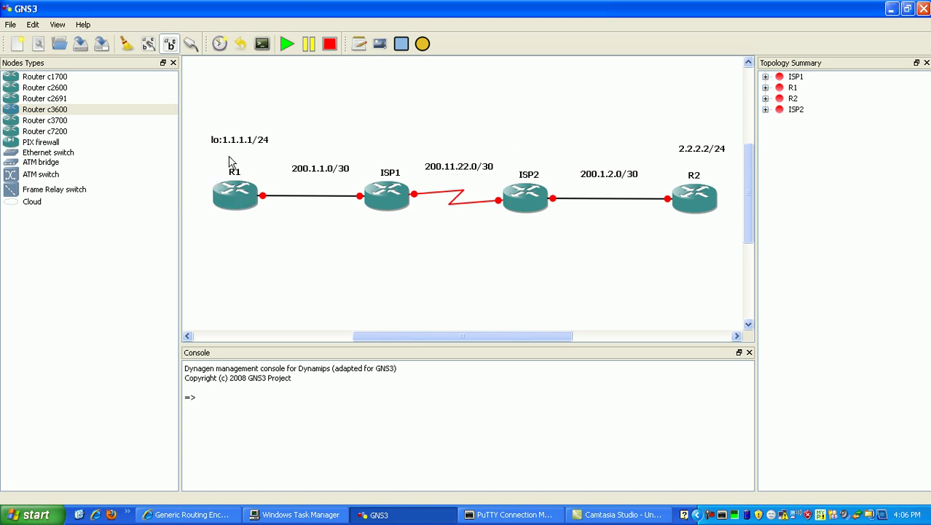
# Step: Start router R1 and check the lo:1.1.1.1/24 and 2.2.2.2/24 labels
pyautogui.rightClick(242, 197)
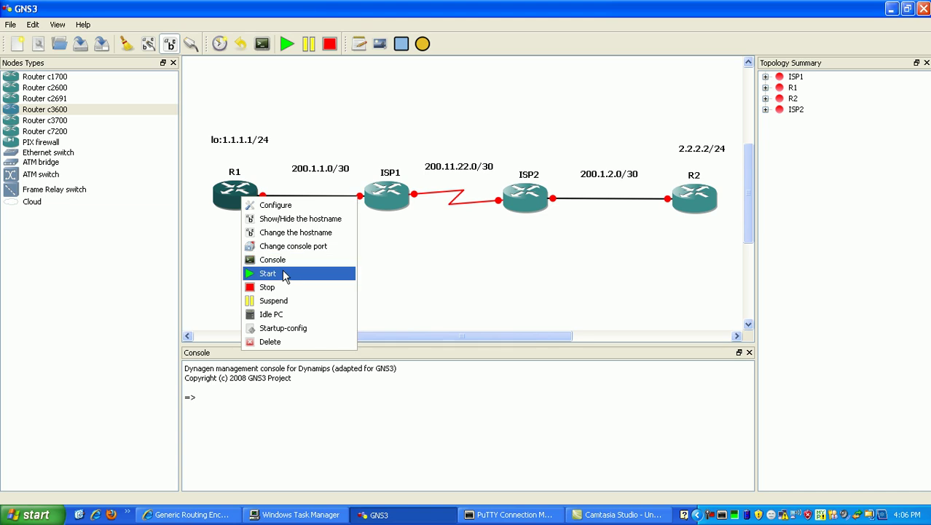
pyautogui.click(284, 276)
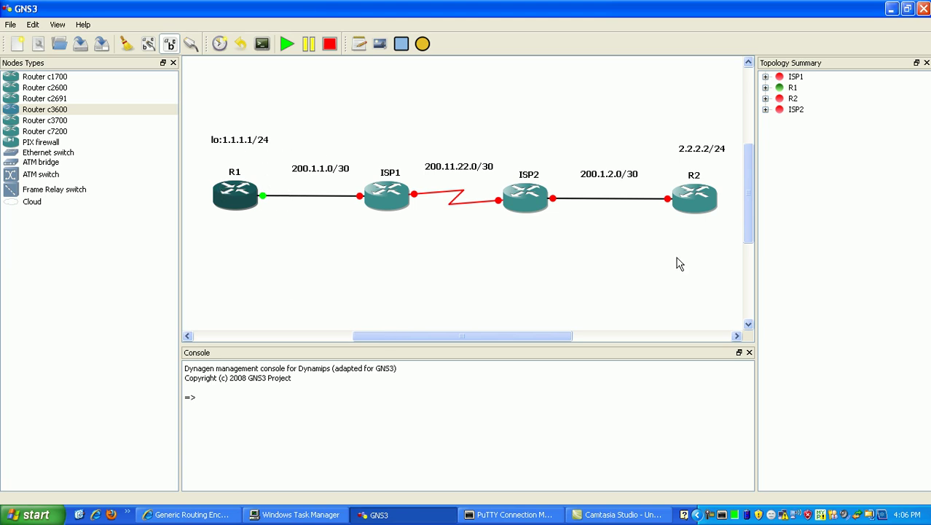
pyautogui.click(699, 153)
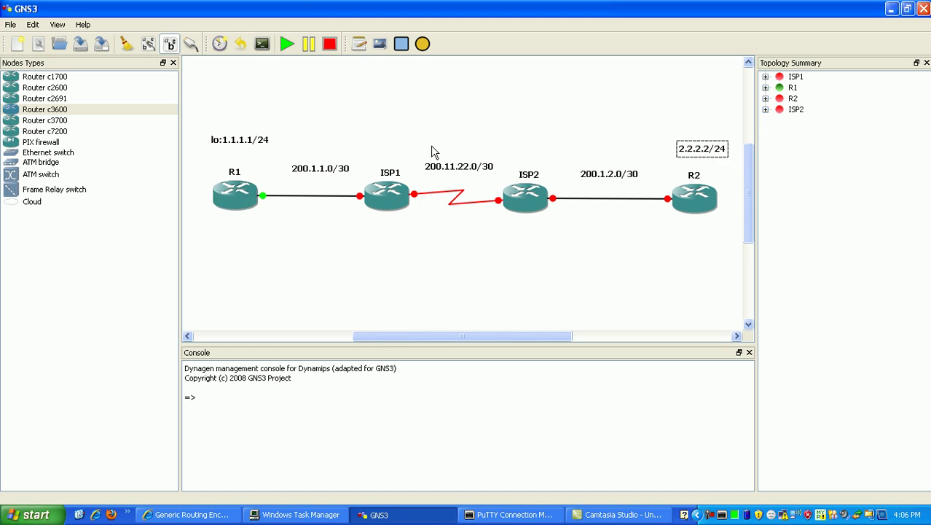
pyautogui.click(236, 140)
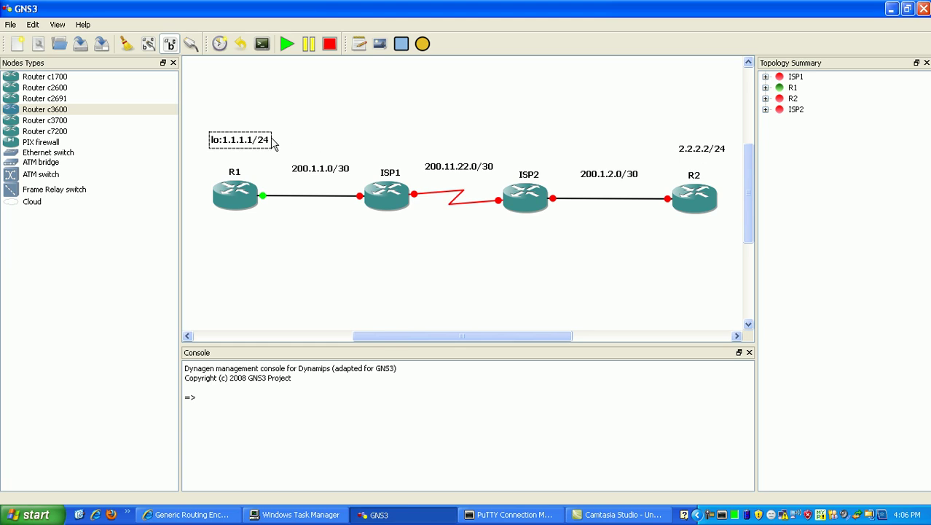
pyautogui.click(501, 136)
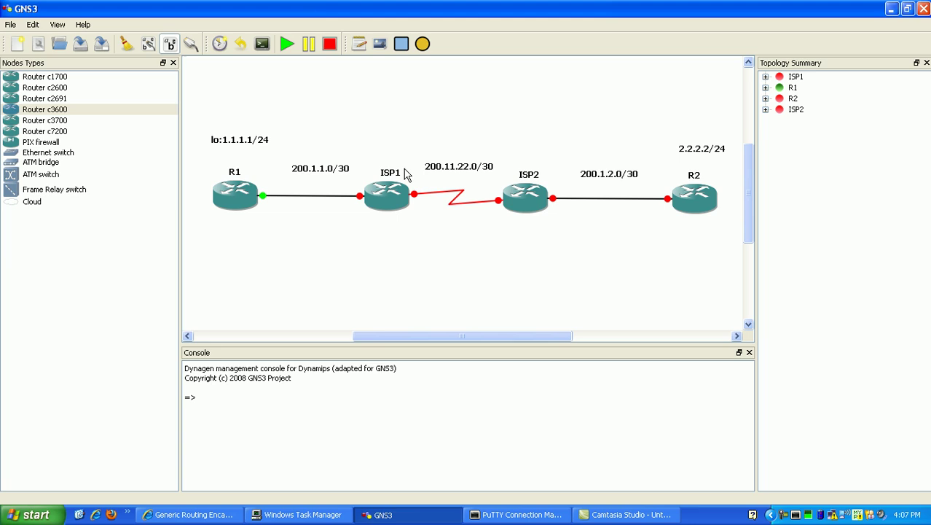
# Step: Review ISP1's actions menu without running anything and return to the GNS3 window
pyautogui.rightClick(389, 203)
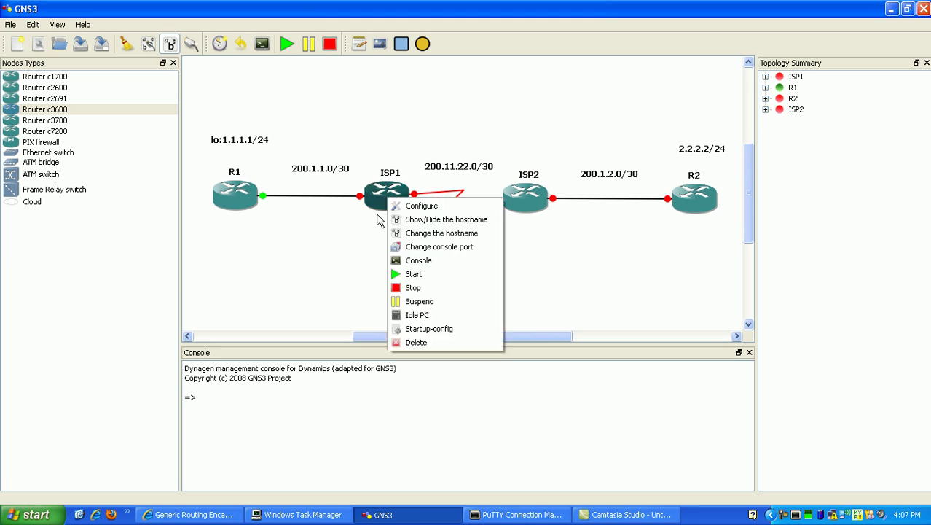
pyautogui.click(361, 255)
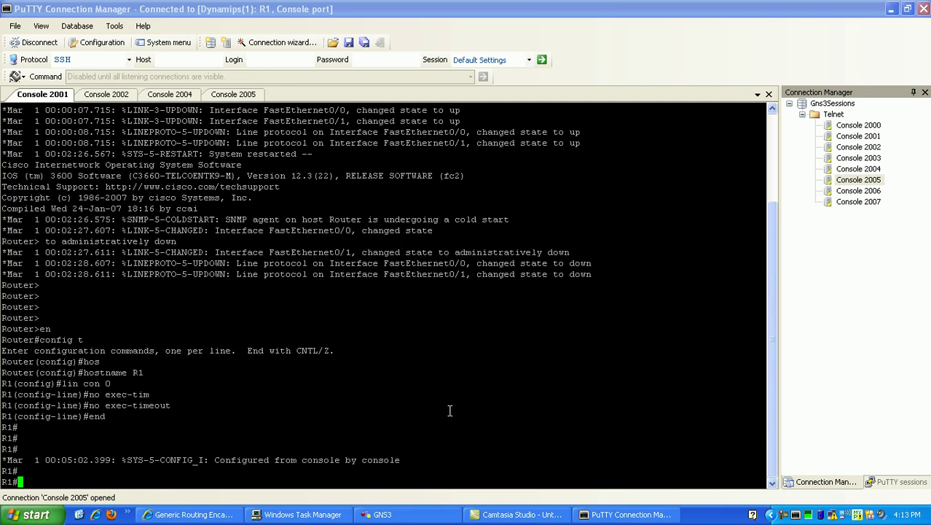
pyautogui.click(427, 514)
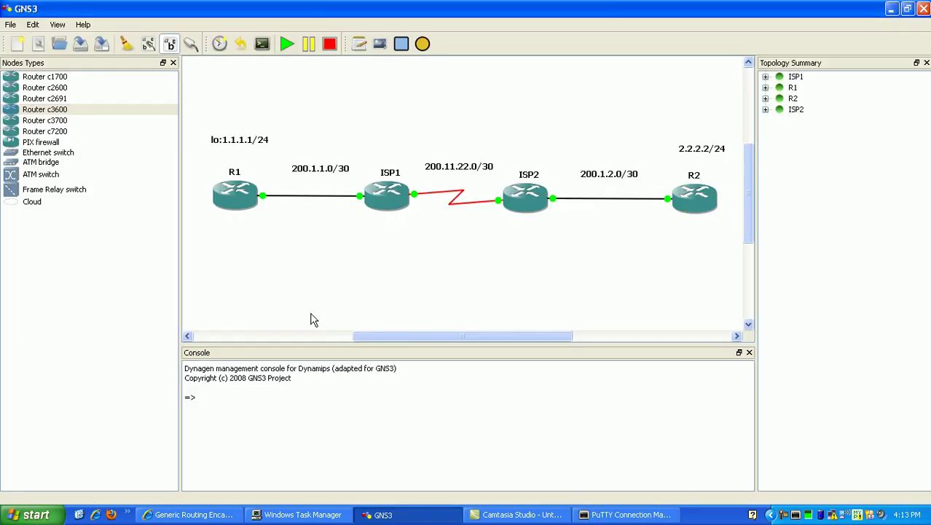
pyautogui.moveTo(243, 198)
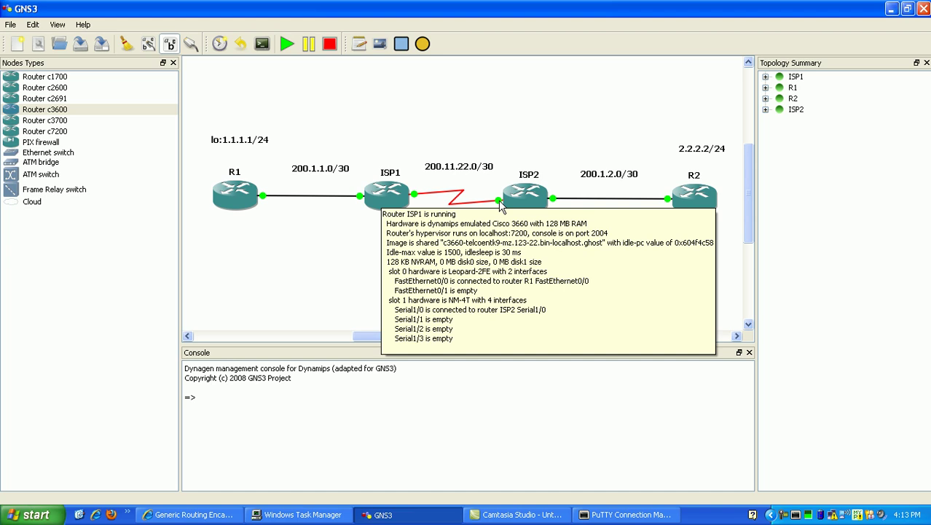
pyautogui.moveTo(495, 200)
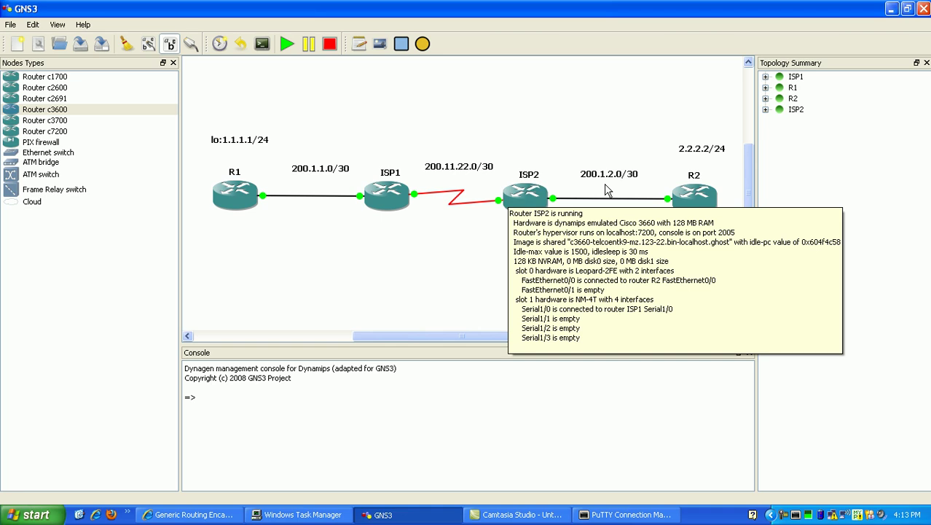
pyautogui.moveTo(695, 200)
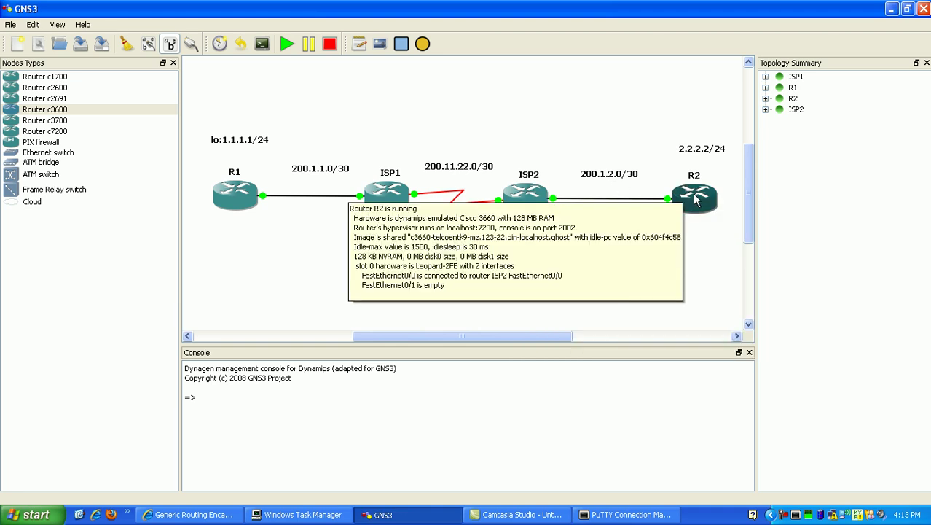
# Step: Edit R2's loopback note to read lo0:2.2.2.2/24
pyautogui.doubleClick(689, 154)
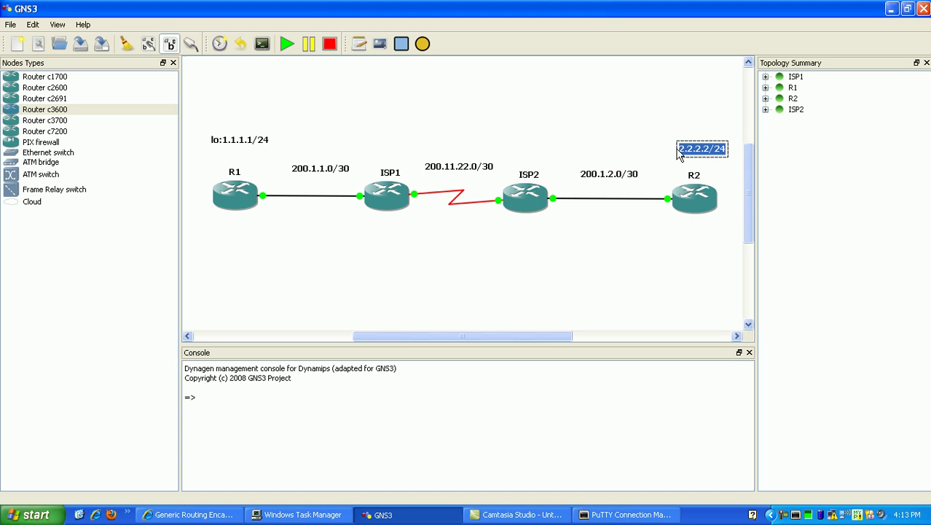
pyautogui.click(679, 155)
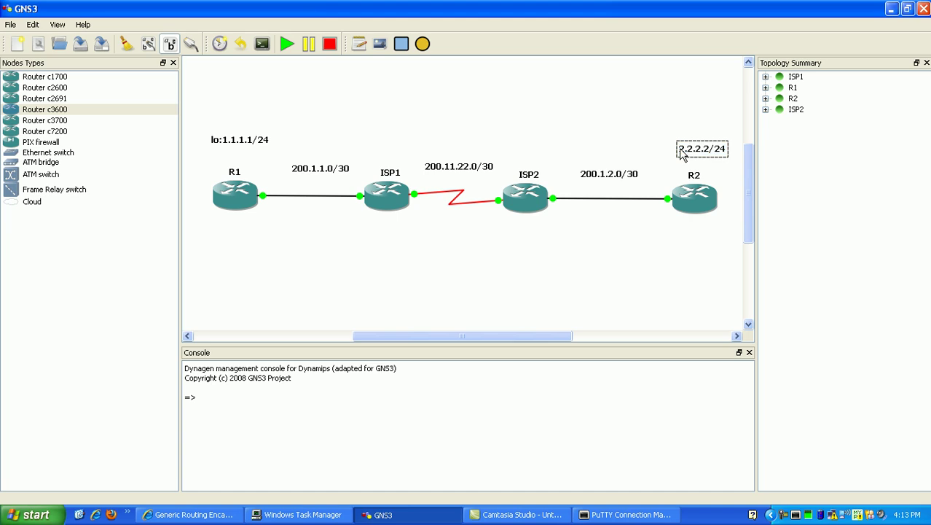
pyautogui.write('lo:')
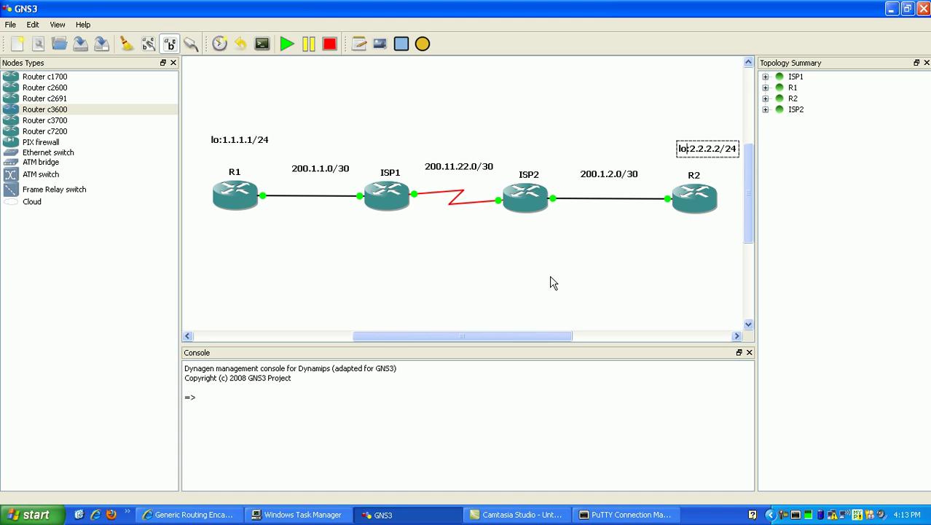
pyautogui.write('0')
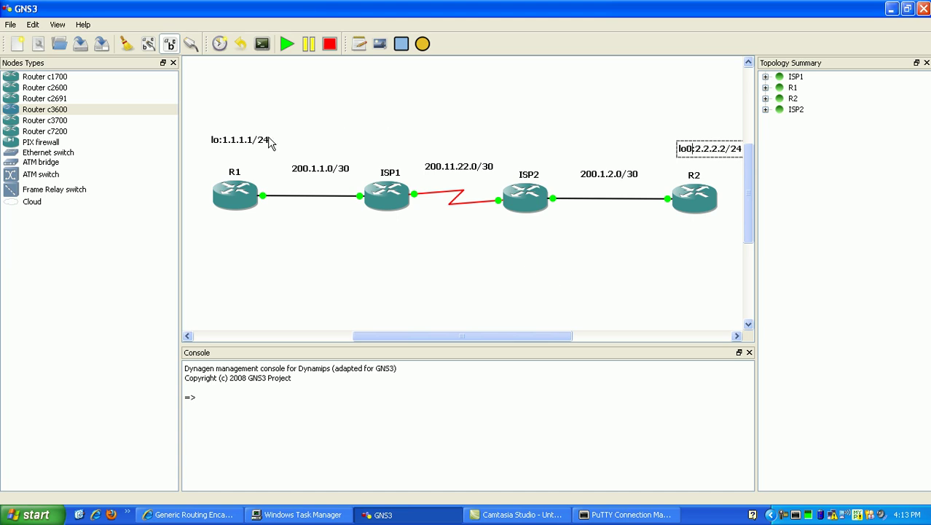
# Step: Edit R1's loopback note to read lo0:1.1.1.1/24
pyautogui.doubleClick(225, 148)
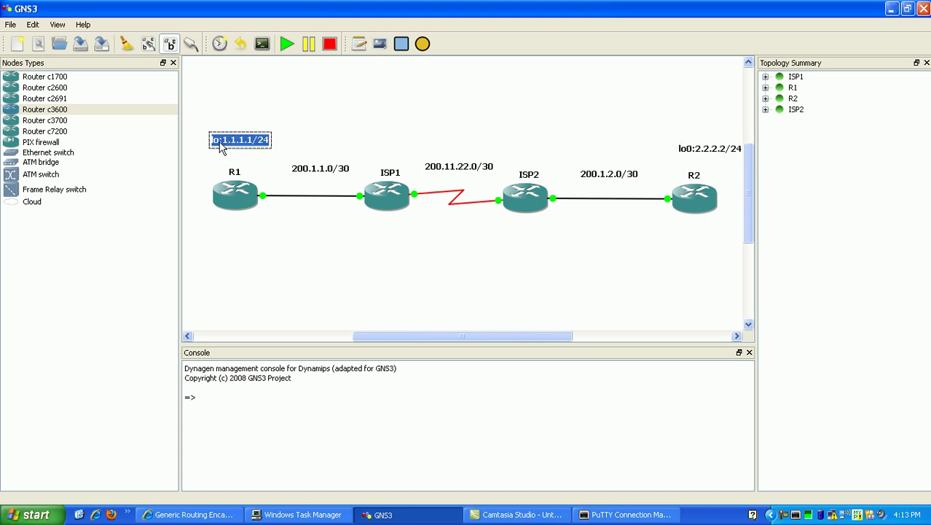
pyautogui.click(220, 142)
pyautogui.write('0')
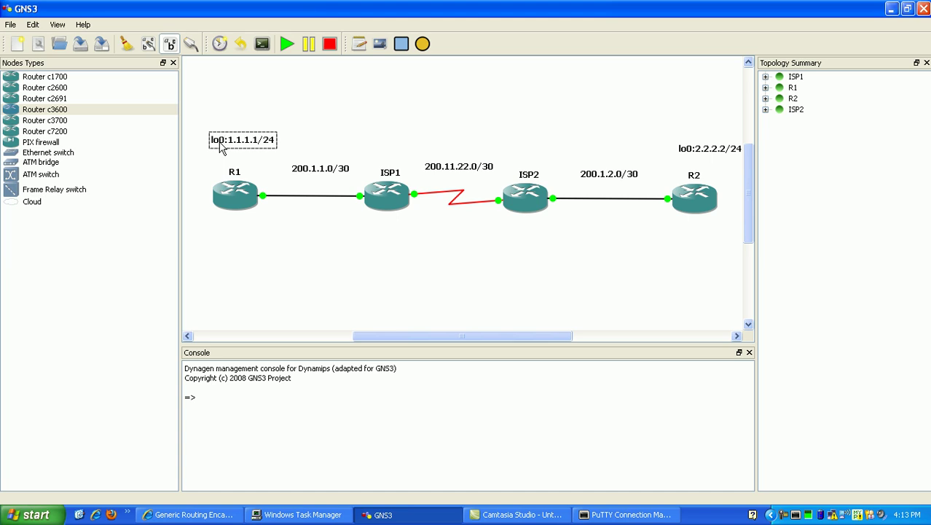
pyautogui.click(372, 124)
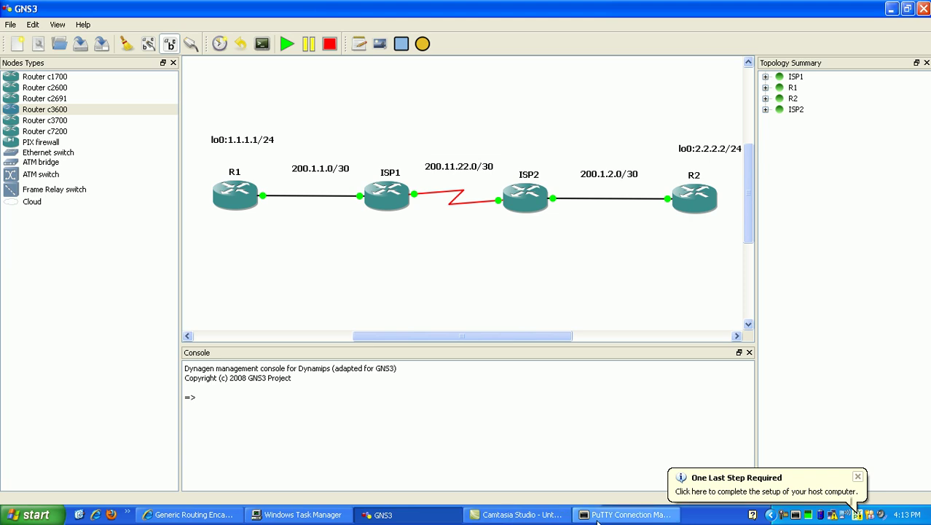
# Step: On R1's console, enter config mode and give Loopback0 the address 1.1.1.1 255.255.255.0
pyautogui.click(631, 514)
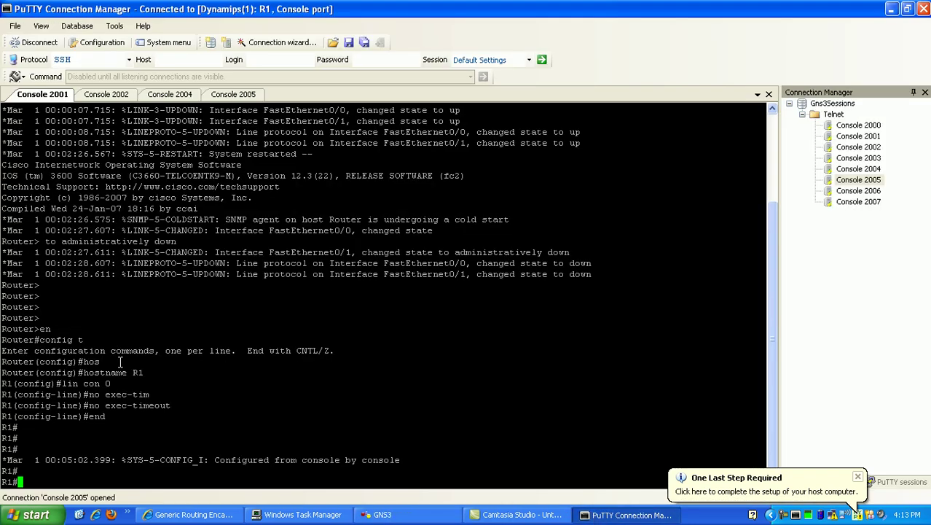
pyautogui.write('config t')
pyautogui.press('Return')
pyautogui.write('int lo0')
pyautogui.press('Return')
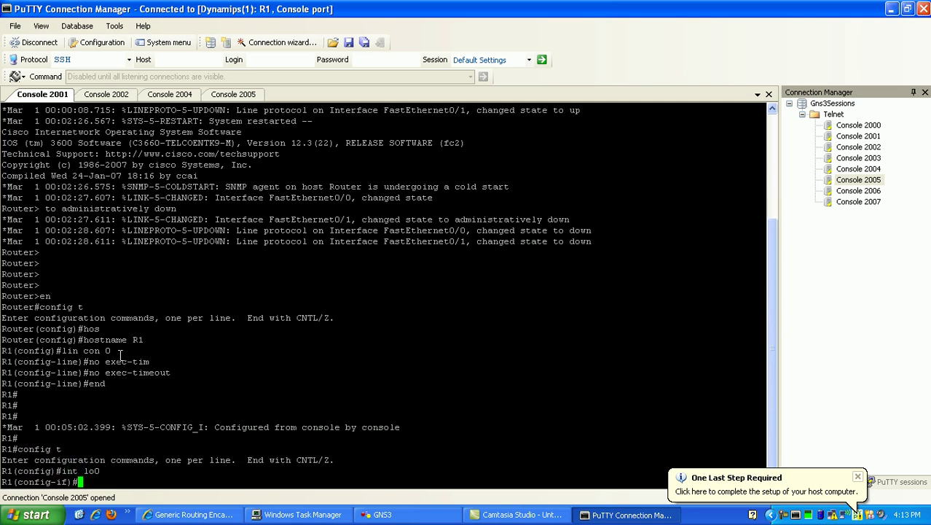
pyautogui.write('ip address')
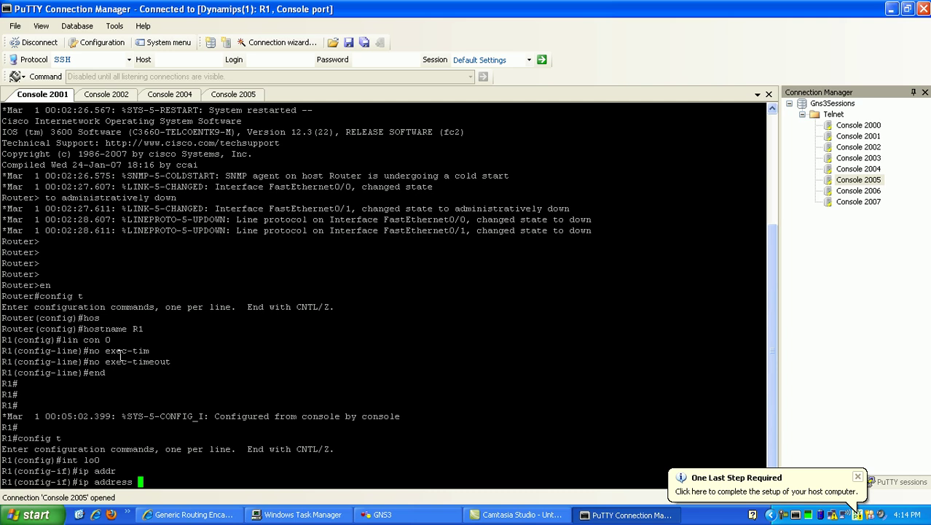
pyautogui.write('1.1.1.1')
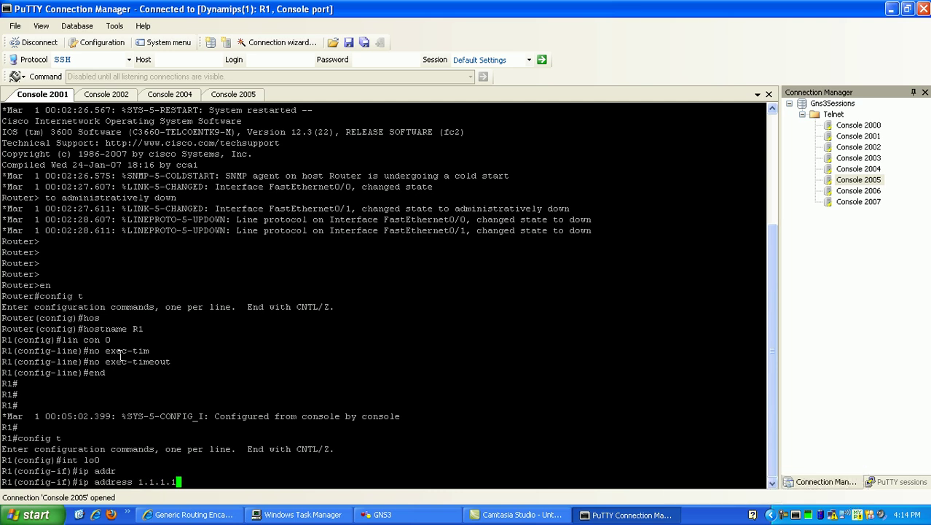
pyautogui.write(' 255.255.255.0')
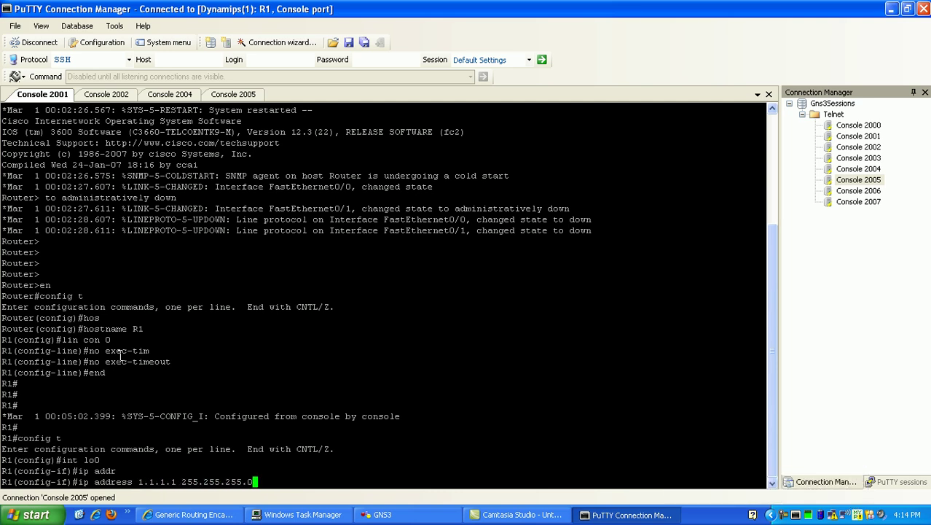
pyautogui.press('Return')
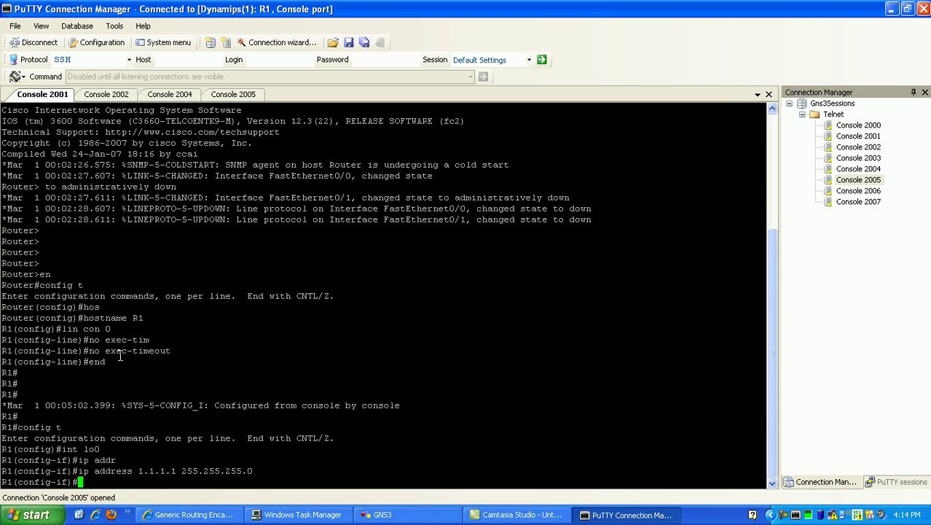
# Step: Assign FastEthernet0/0 on R1 the address 200.1.1.1 255.255.255.252, checking the link subnet in GNS3
pyautogui.write('int fa0/0')
pyautogui.press('Return')
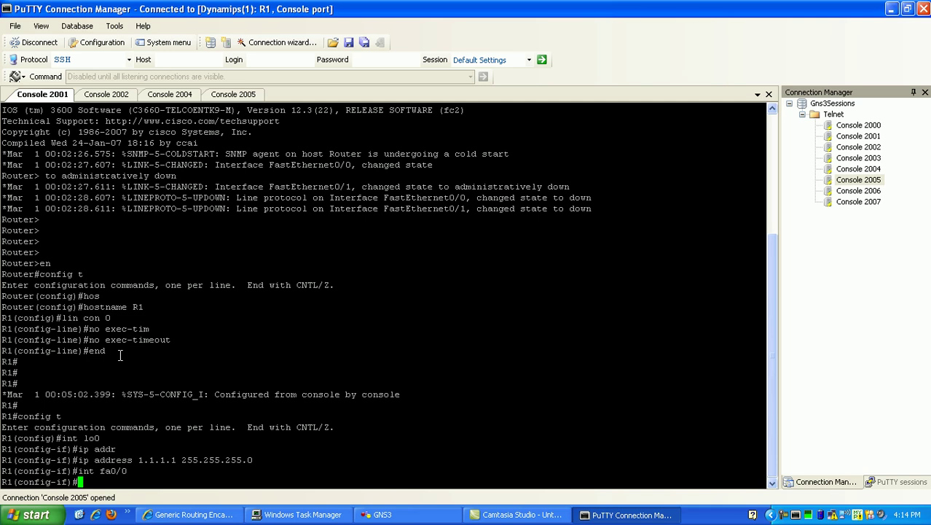
pyautogui.write('ip addr')
pyautogui.press('Tab')
pyautogui.write('20')
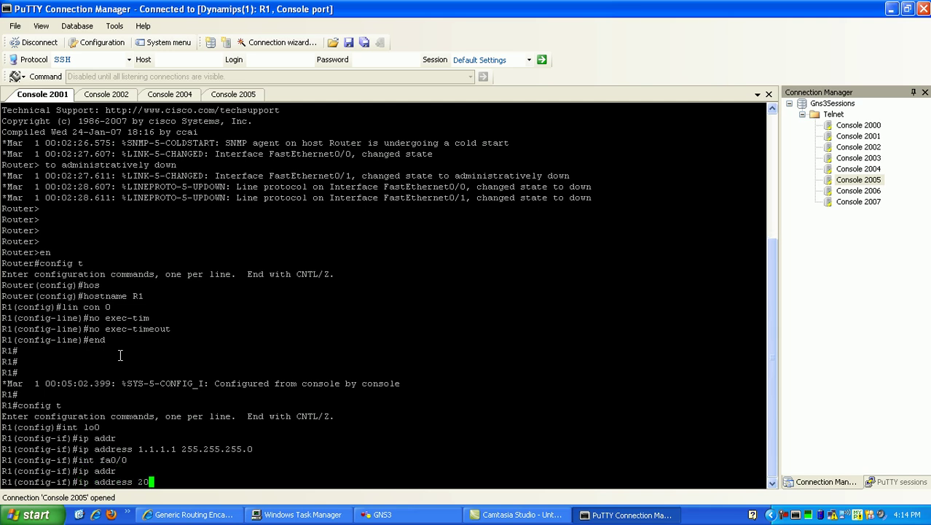
pyautogui.click(408, 515)
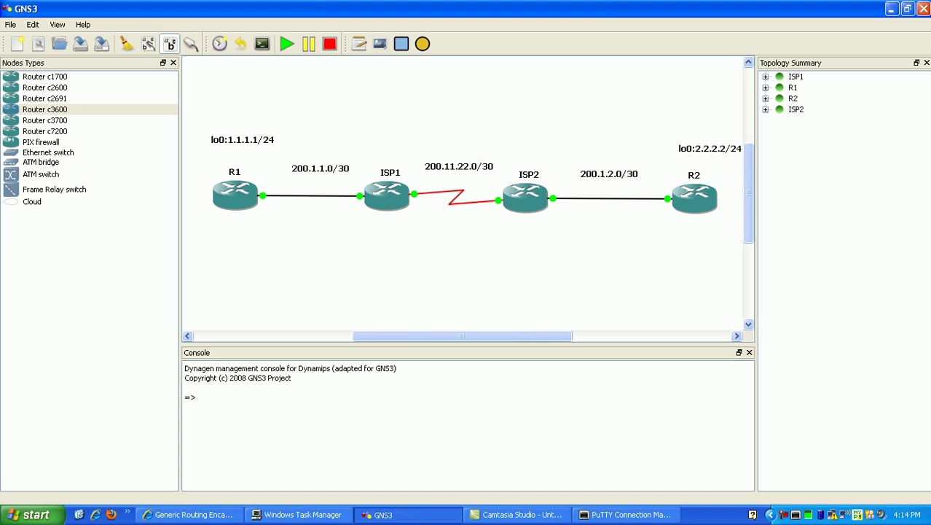
pyautogui.hotkey('alt', 'Tab')
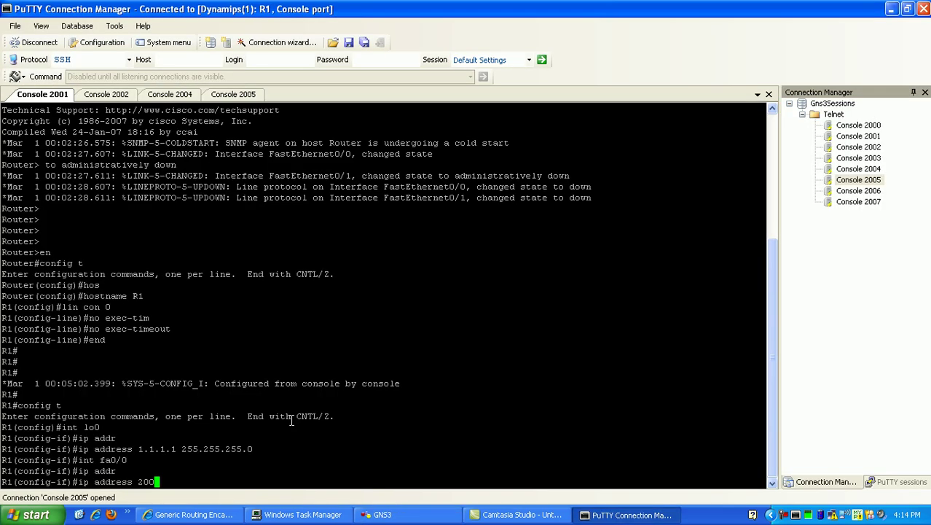
pyautogui.write('0.1.1.1 255.255.255.252')
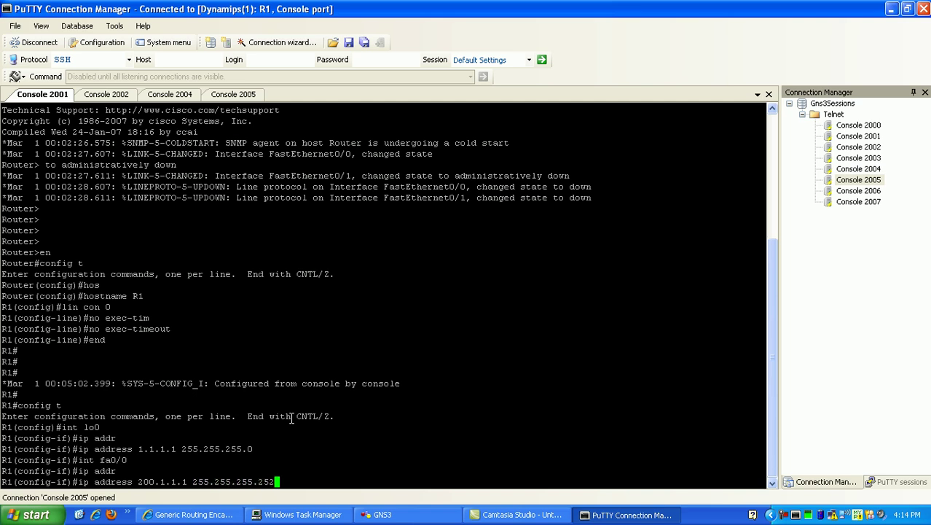
pyautogui.press('Return')
# Step: Enable FastEthernet0/0 with no shut and return to the R1# prompt
pyautogui.write('no shut')
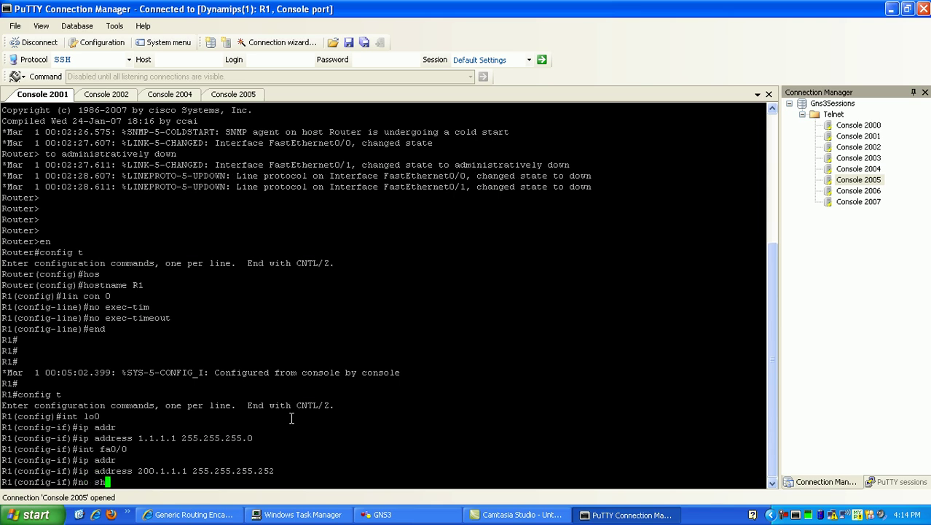
pyautogui.press('Return')
pyautogui.press('Return')
pyautogui.press('Return')
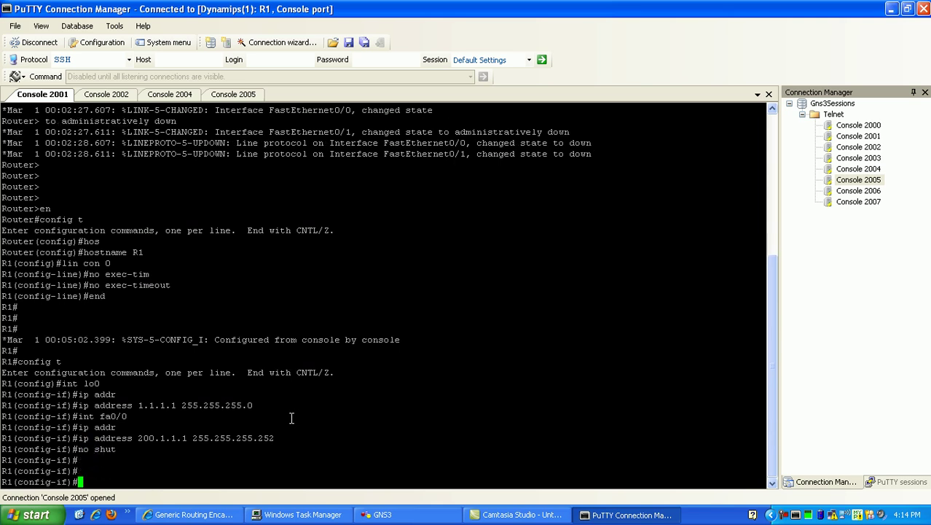
pyautogui.write('end')
pyautogui.press('Return')
pyautogui.press('Return')
pyautogui.press('Return')
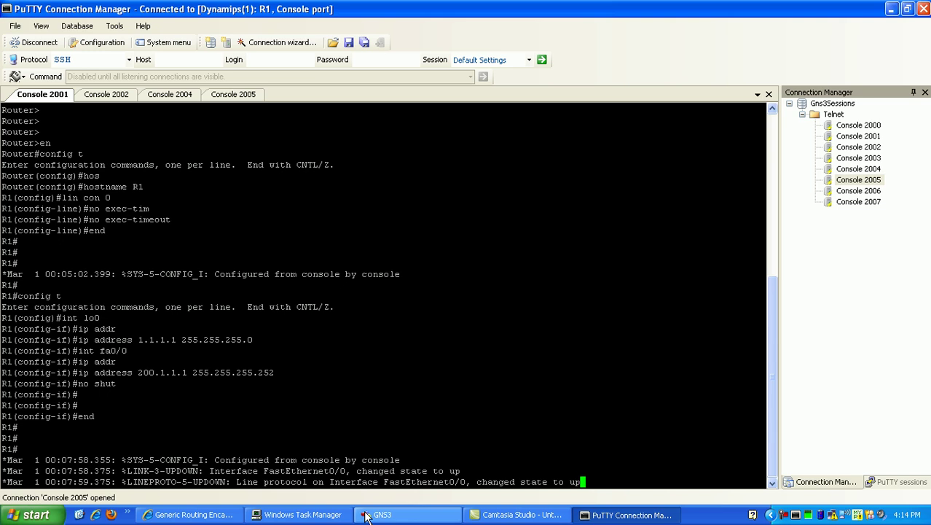
pyautogui.press('Return')
pyautogui.press('Return')
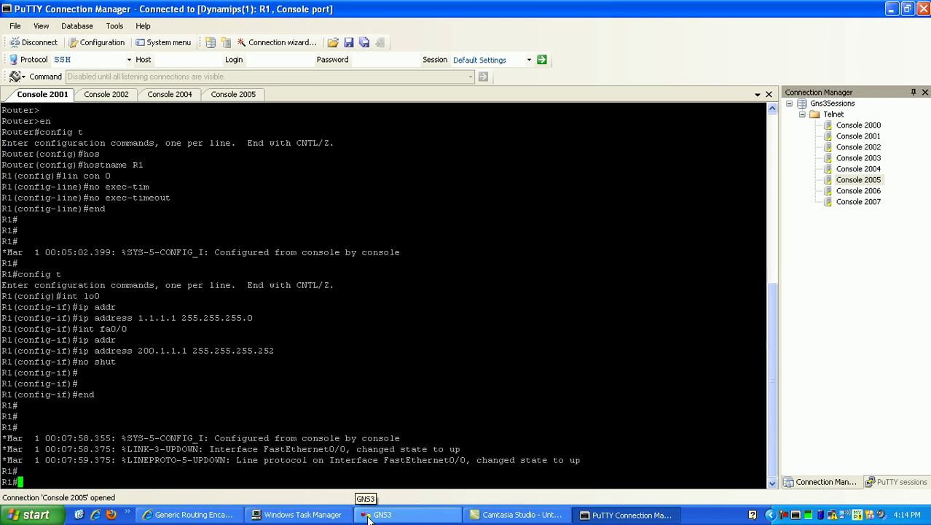
# Step: In GNS3, add note labels 1 at R1, 2 at ISP1's Ethernet end, 1 at ISP1's serial end
pyautogui.click(368, 518)
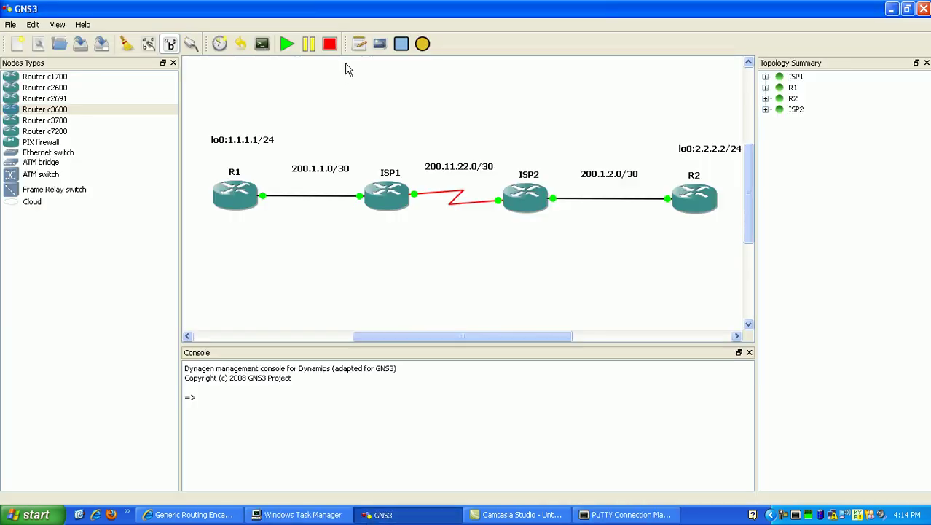
pyautogui.click(360, 45)
pyautogui.click(270, 208)
pyautogui.write('1')
pyautogui.click(358, 48)
pyautogui.click(354, 213)
pyautogui.write('2')
pyautogui.click(416, 209)
pyautogui.write('1')
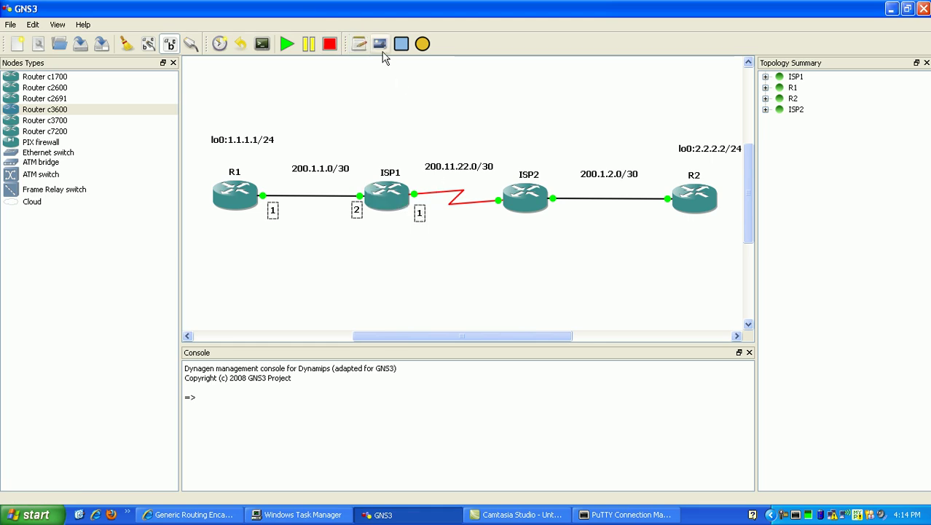
# Step: Add labels 2 at ISP2's serial end, 1 at ISP2's Ethernet end and 2 at R2
pyautogui.click(359, 45)
pyautogui.click(486, 210)
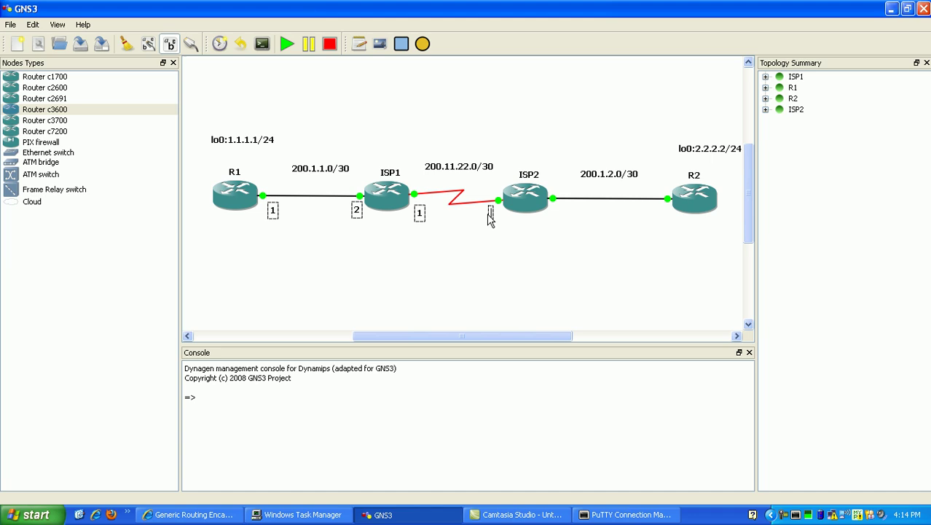
pyautogui.write('2')
pyautogui.click(357, 46)
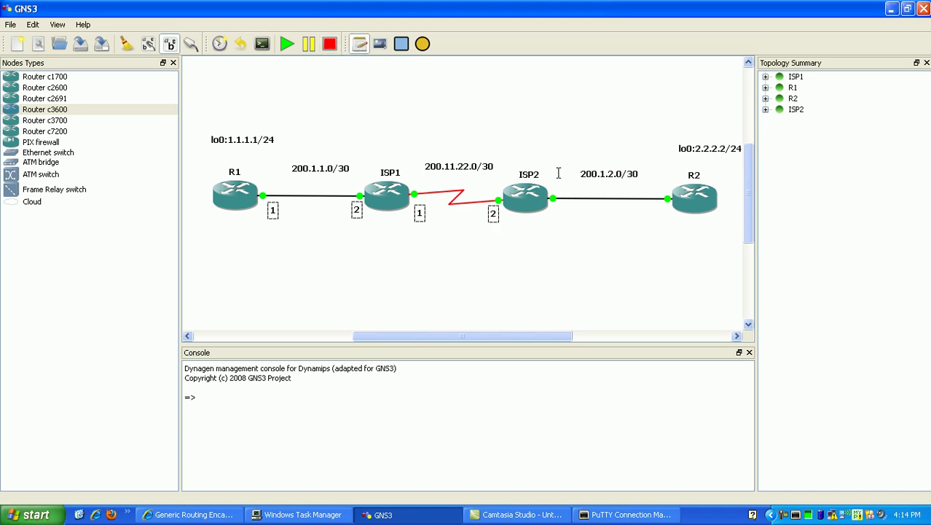
pyautogui.click(553, 215)
pyautogui.write('1')
pyautogui.click(359, 45)
pyautogui.click(661, 213)
pyautogui.write('2')
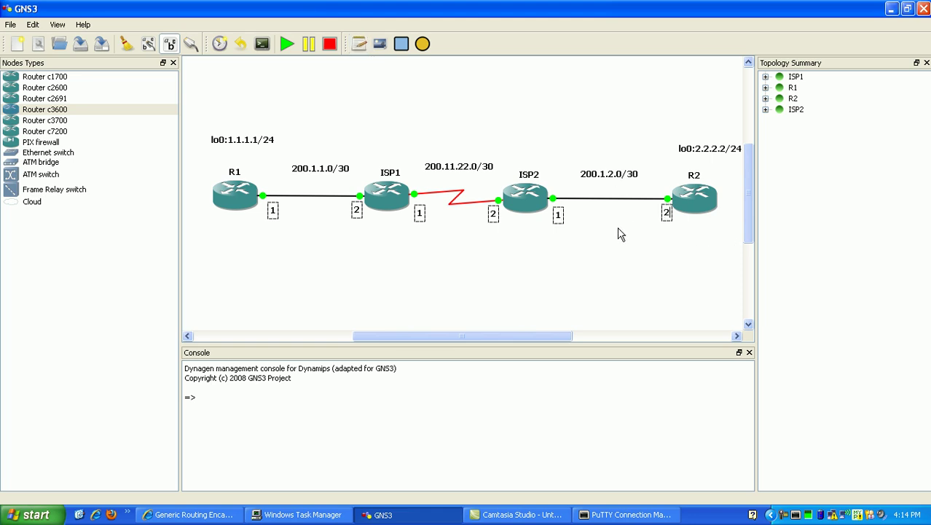
pyautogui.click(618, 236)
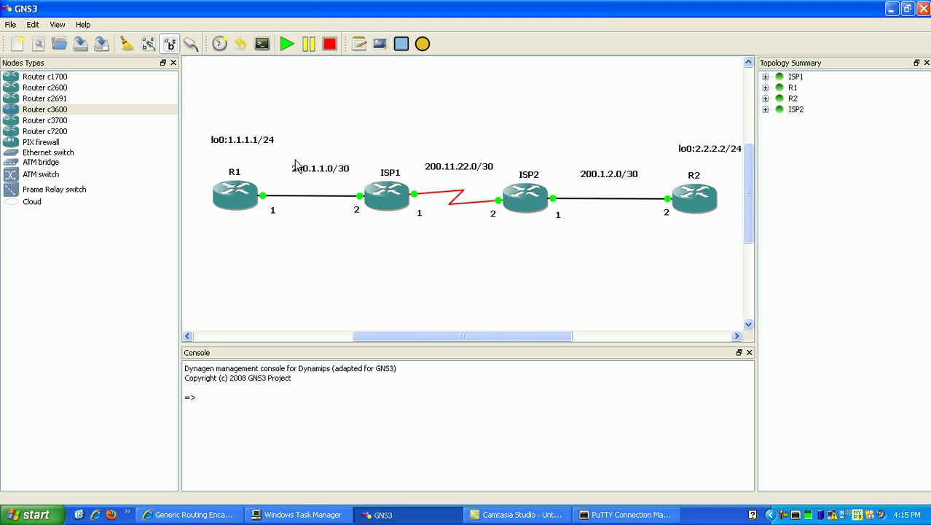
pyautogui.click(593, 514)
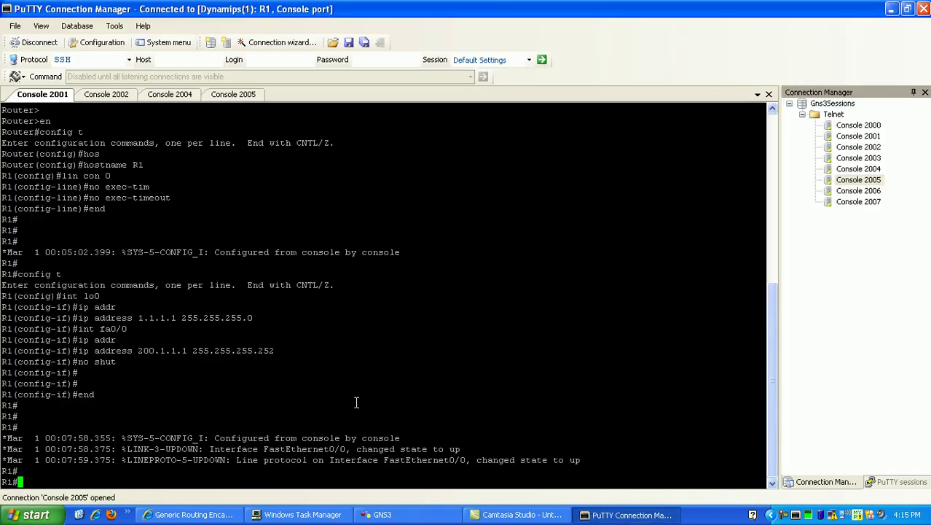
# Step: Run show ip int bri on R1 and highlight the 200.1.1.1 address in the output
pyautogui.press('Return')
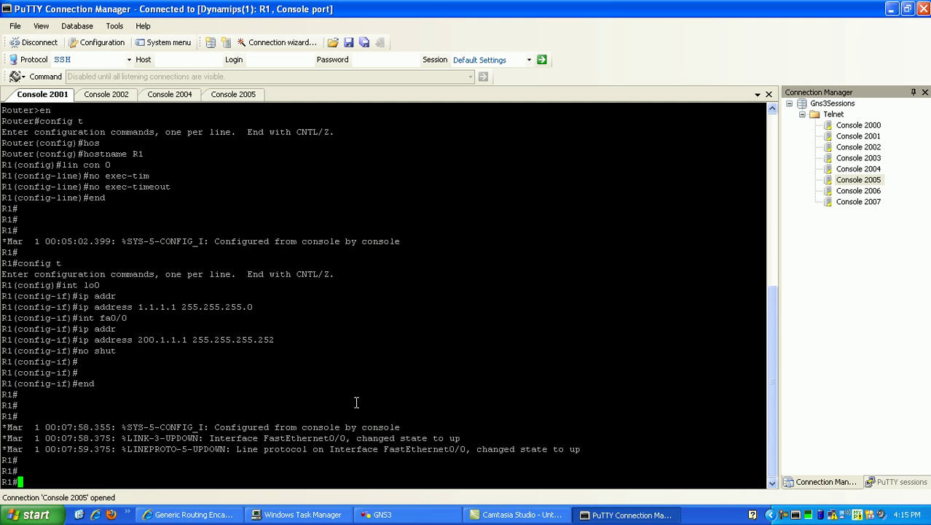
pyautogui.write('show ip int bri')
pyautogui.press('Return')
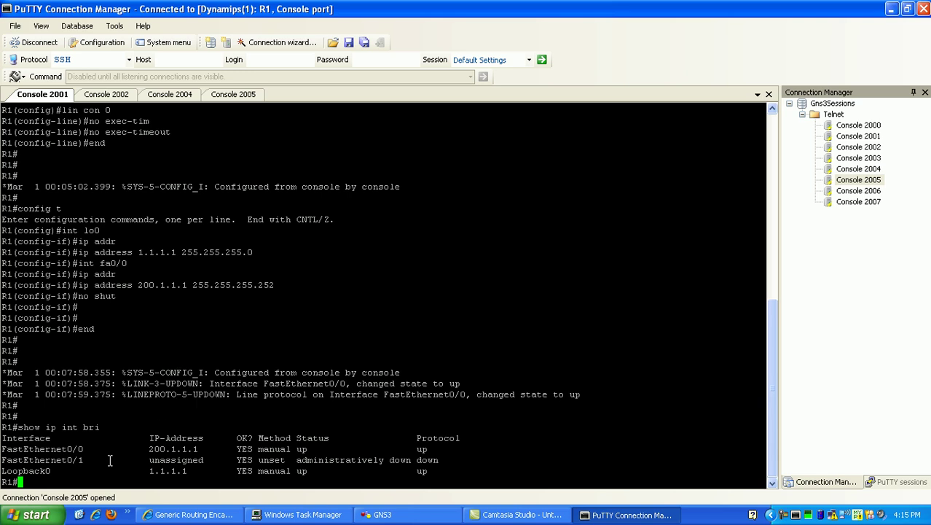
pyautogui.moveTo(185, 449); pyautogui.dragTo(175, 450)
# Step: On R2's Console 2002 session, give Loopback0 the address 2.2.2.2 255.255.255.0
pyautogui.click(138, 96)
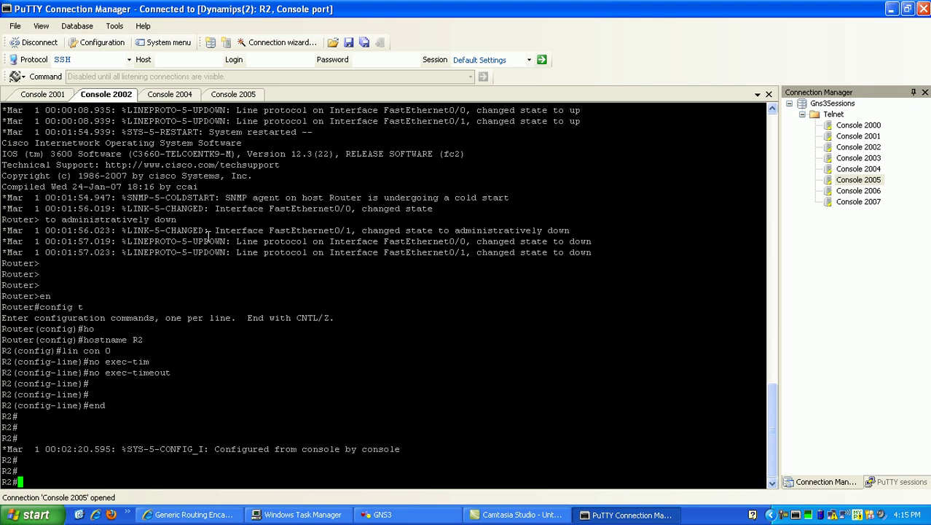
pyautogui.press('Return')
pyautogui.press('Return')
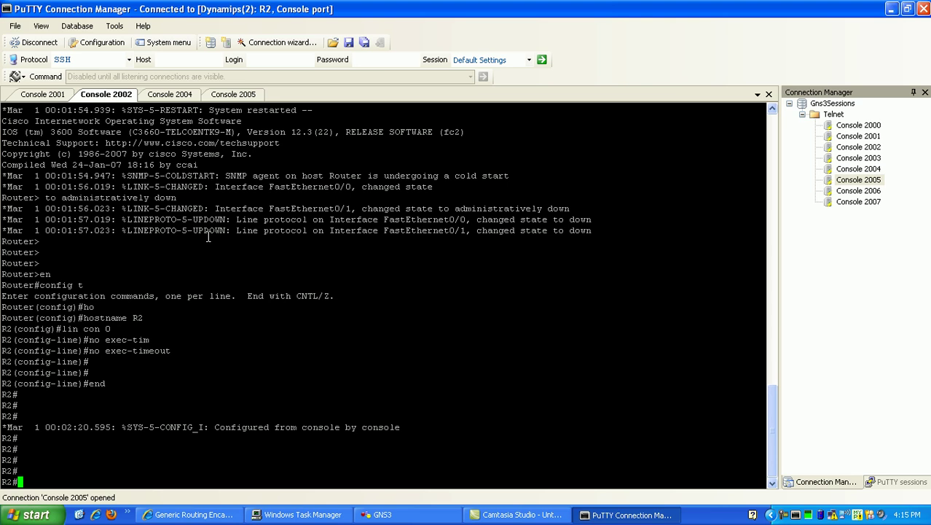
pyautogui.write('config t')
pyautogui.press('Return')
pyautogui.write('int lo0')
pyautogui.press('Return')
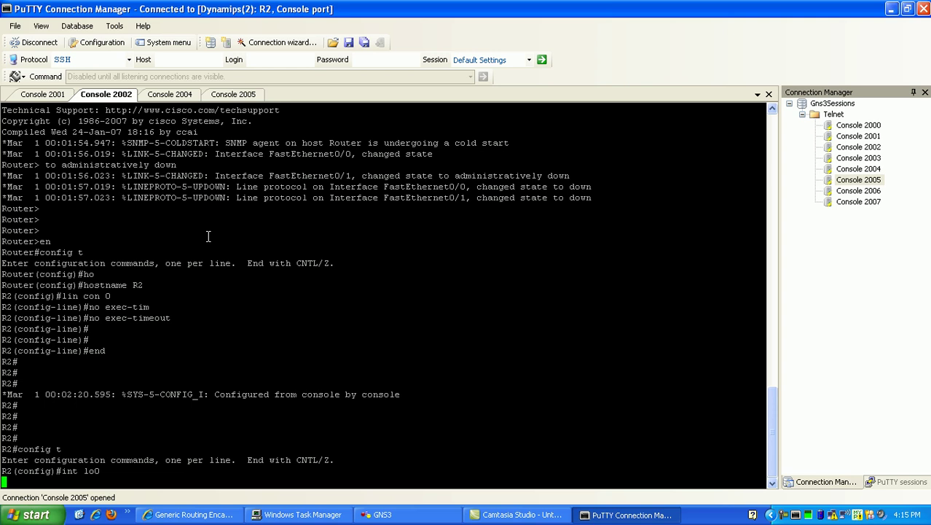
pyautogui.write('ip addr')
pyautogui.press('Tab')
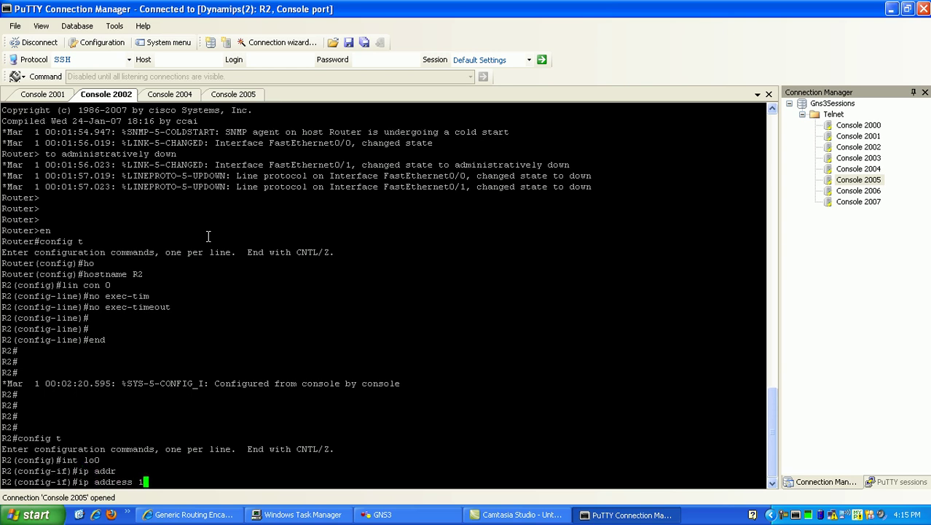
pyautogui.write('2.2.2.2 255.255.255.0')
pyautogui.press('Return')
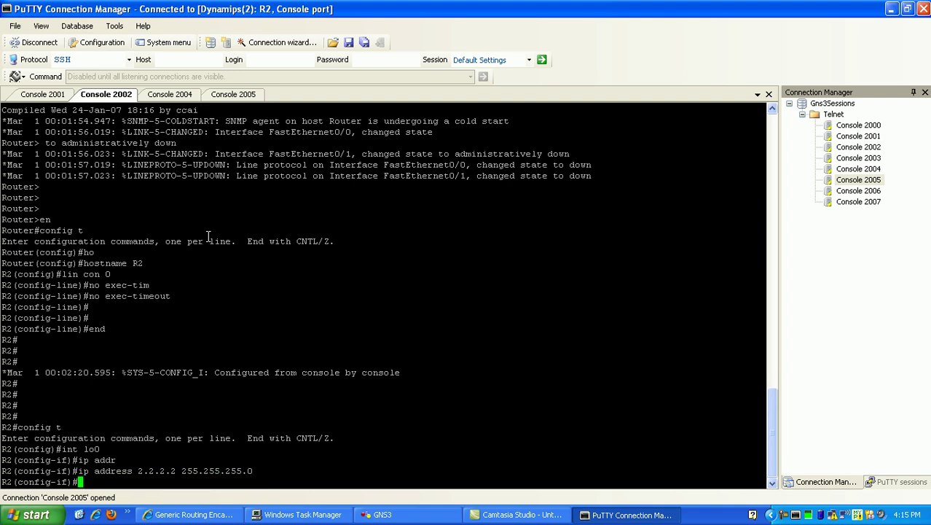
# Step: Start entering 200.1.2.2 with a /30 mask on R2's FastEthernet0/0 after checking the subnet in GNS3
pyautogui.write('int fa0/0')
pyautogui.press('Return')
pyautogui.write('ip addr')
pyautogui.press('Tab')
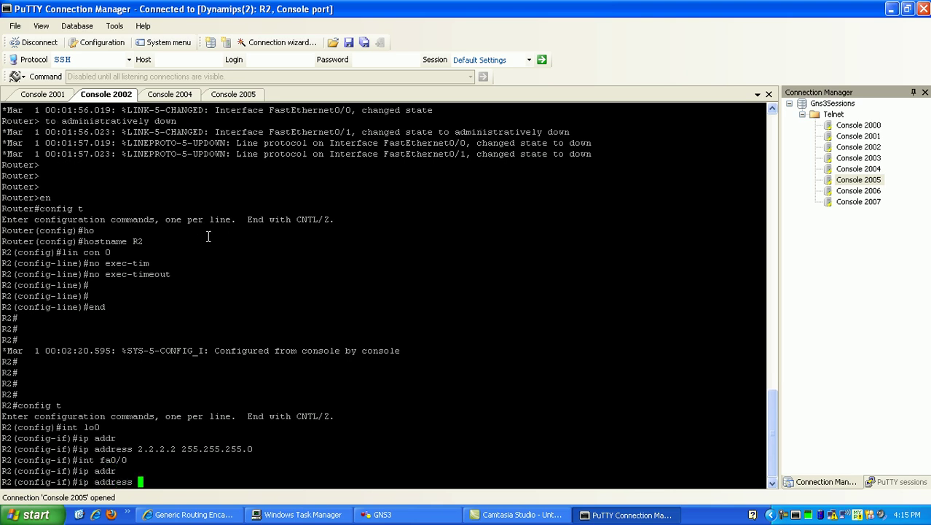
pyautogui.write('200.')
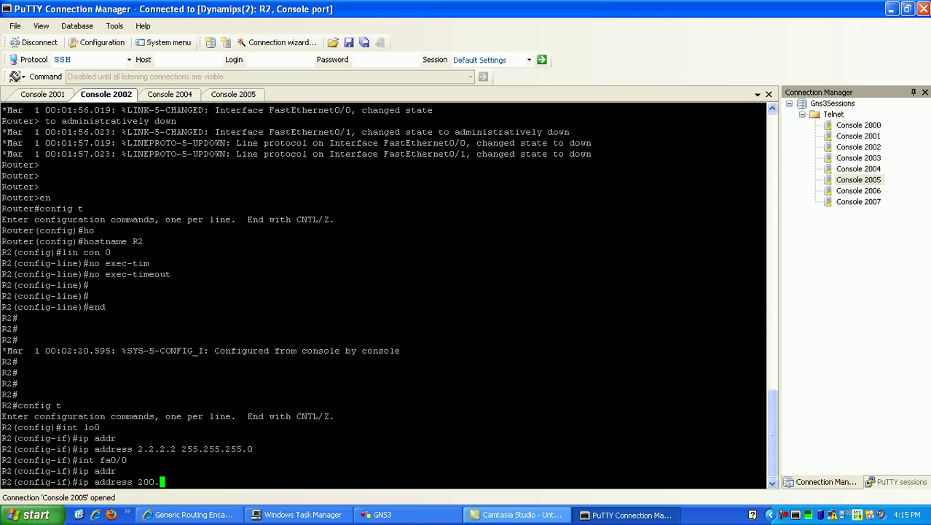
pyautogui.click(413, 517)
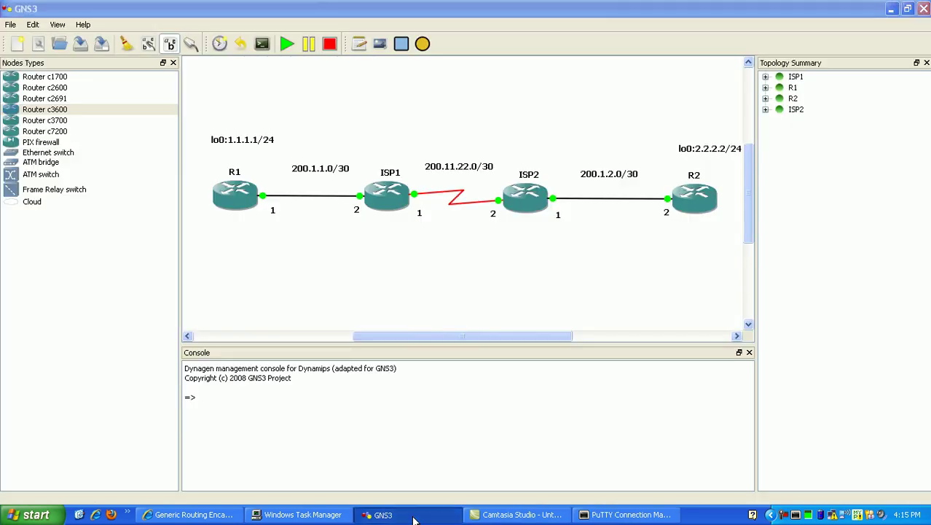
pyautogui.click(412, 517)
pyautogui.doubleClick(414, 418)
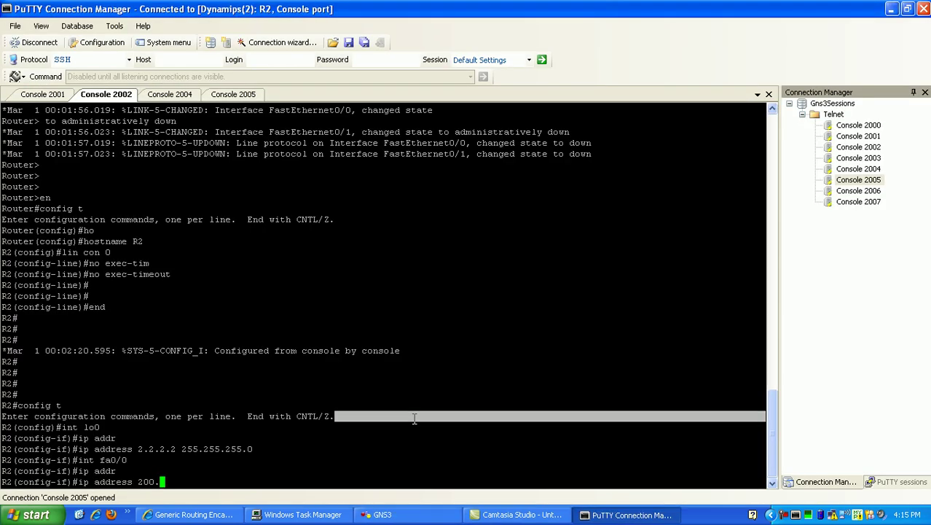
pyautogui.write('1.2.2 255.255.255.0')
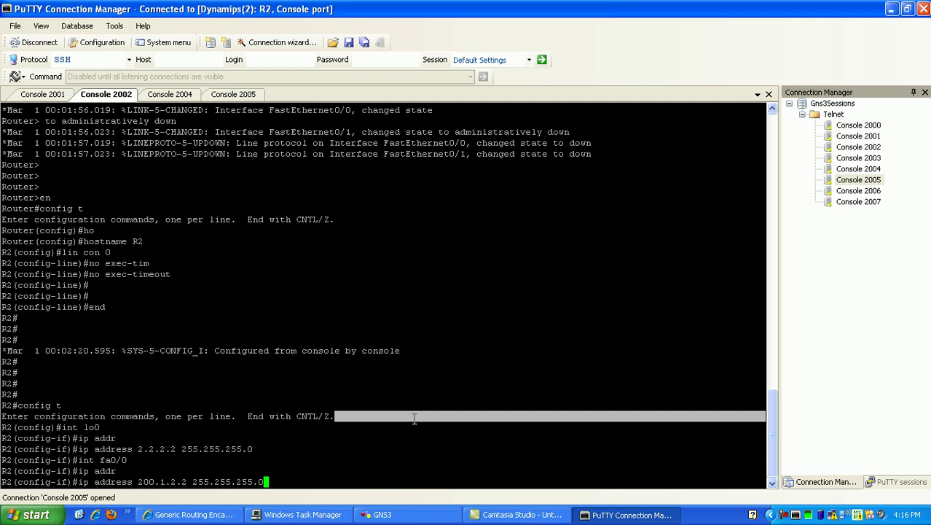
pyautogui.press('BackSpace')
pyautogui.write('252')
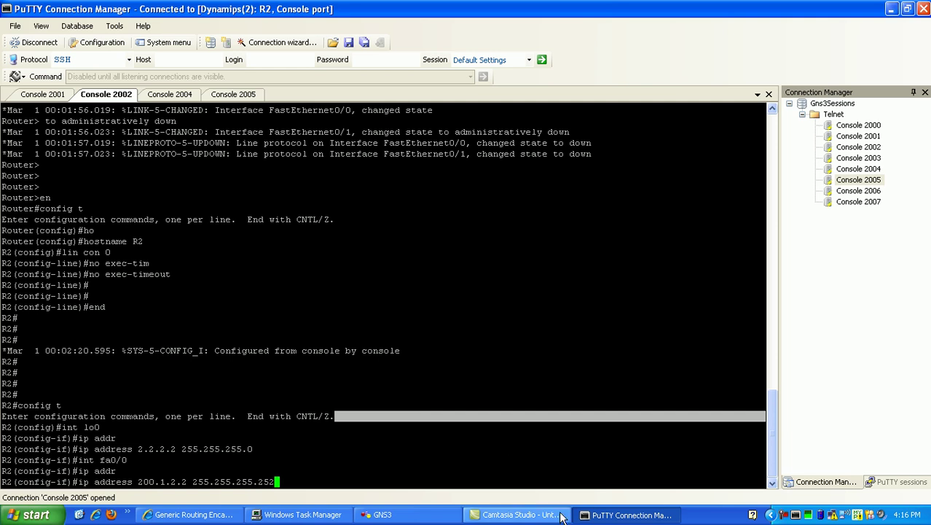
# Step: Minimise PuTTY Connection Manager from the taskbar to get back to GNS3
pyautogui.click(593, 516)
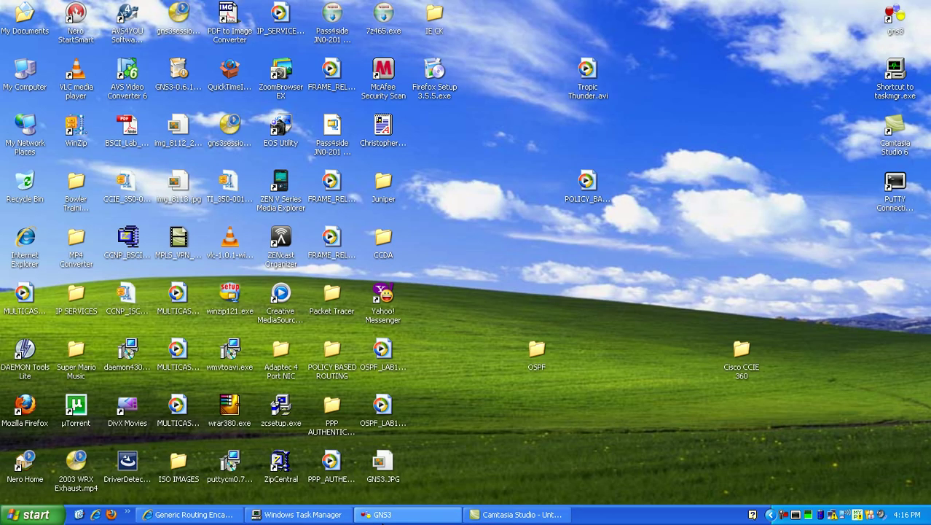